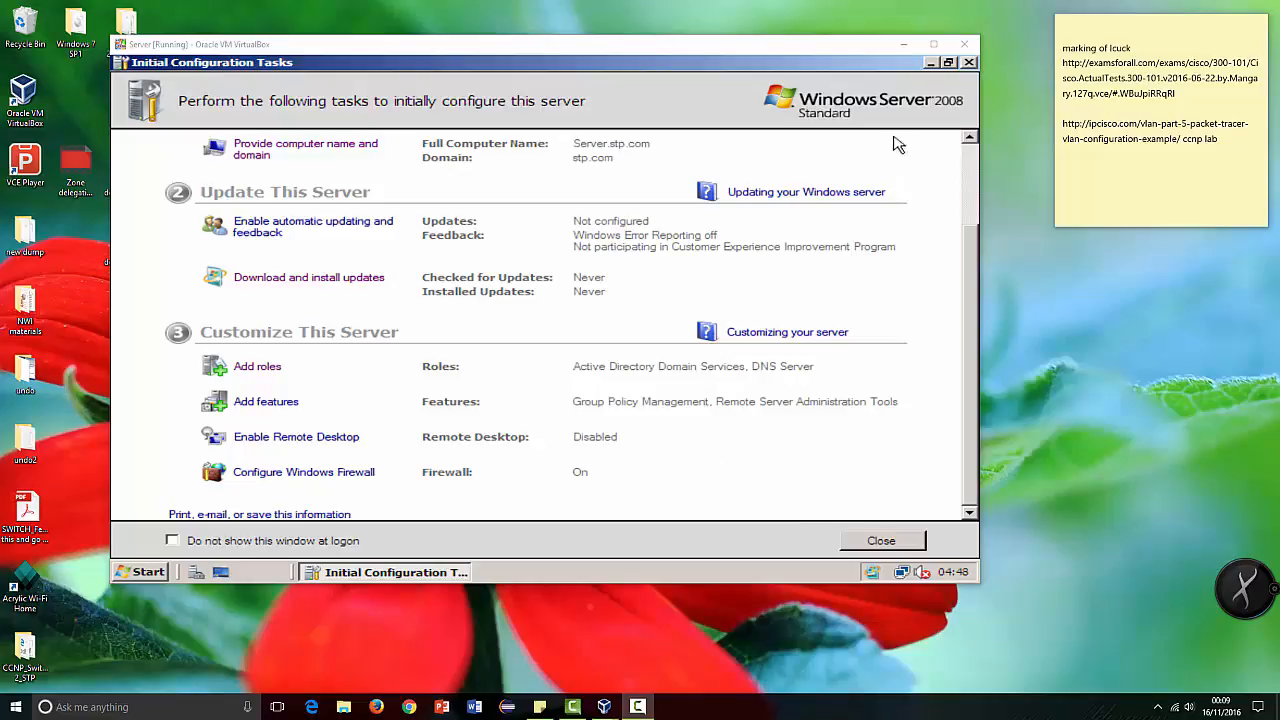
# Step: Review the Server and Client virtual machines, and bring up the VirtualBox Manager's machine list
pyautogui.scroll(3, 868, 252)
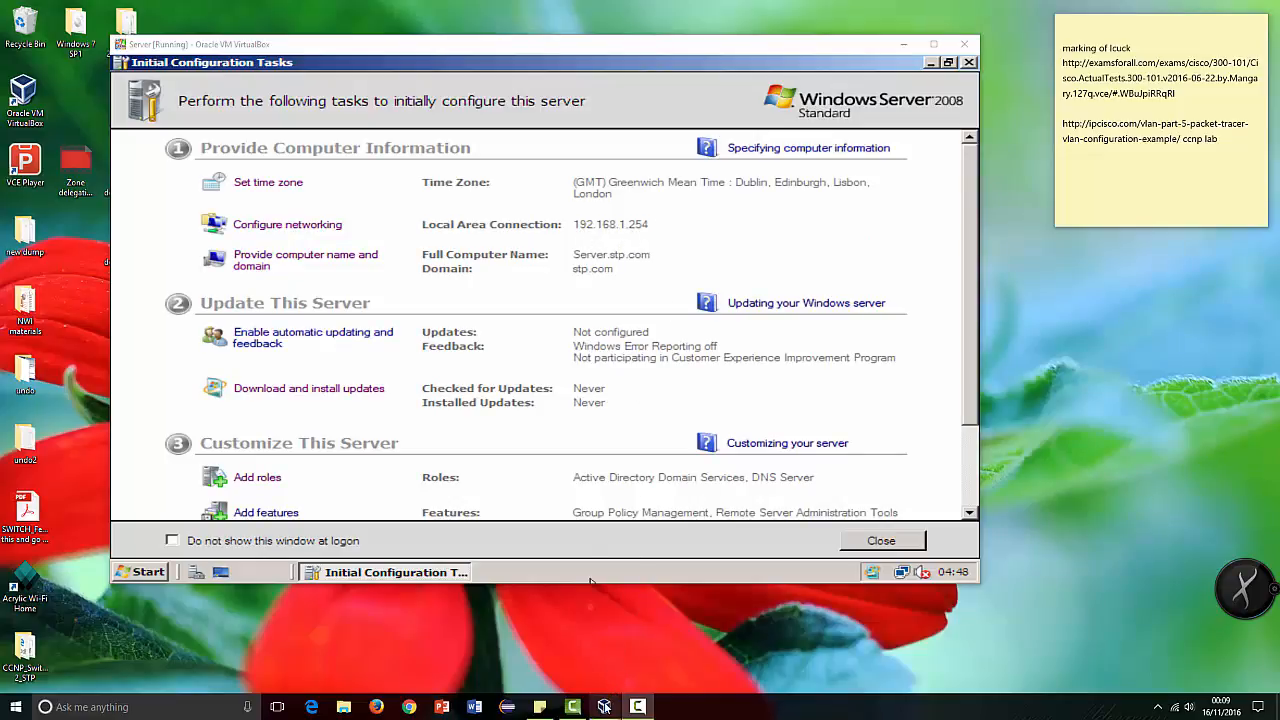
pyautogui.moveTo(604, 707)
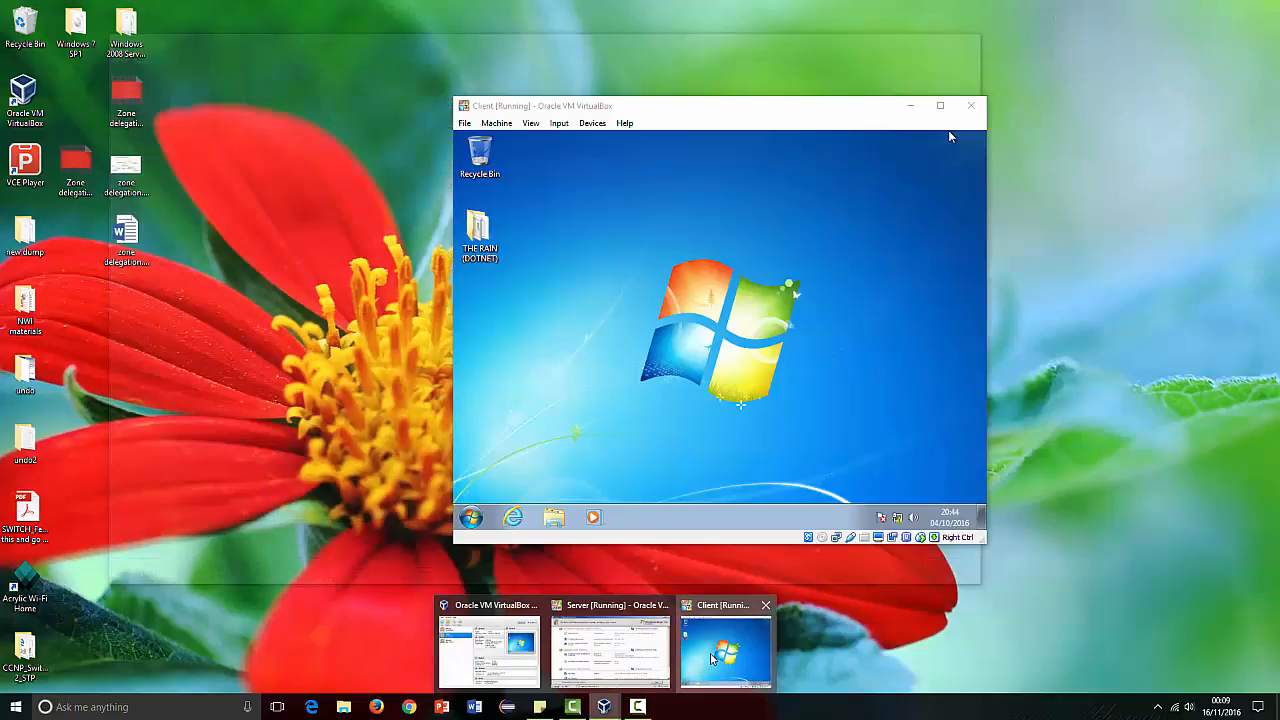
pyautogui.click(712, 658)
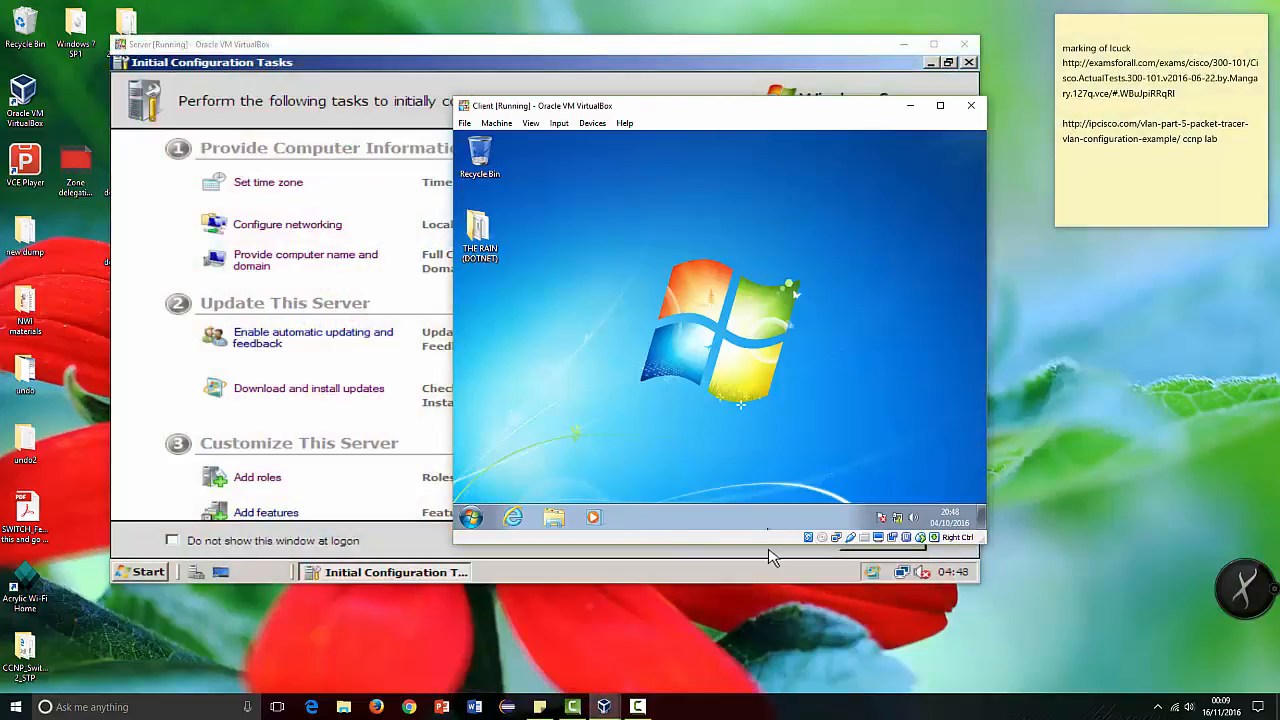
pyautogui.moveTo(604, 707)
pyautogui.click(600, 652)
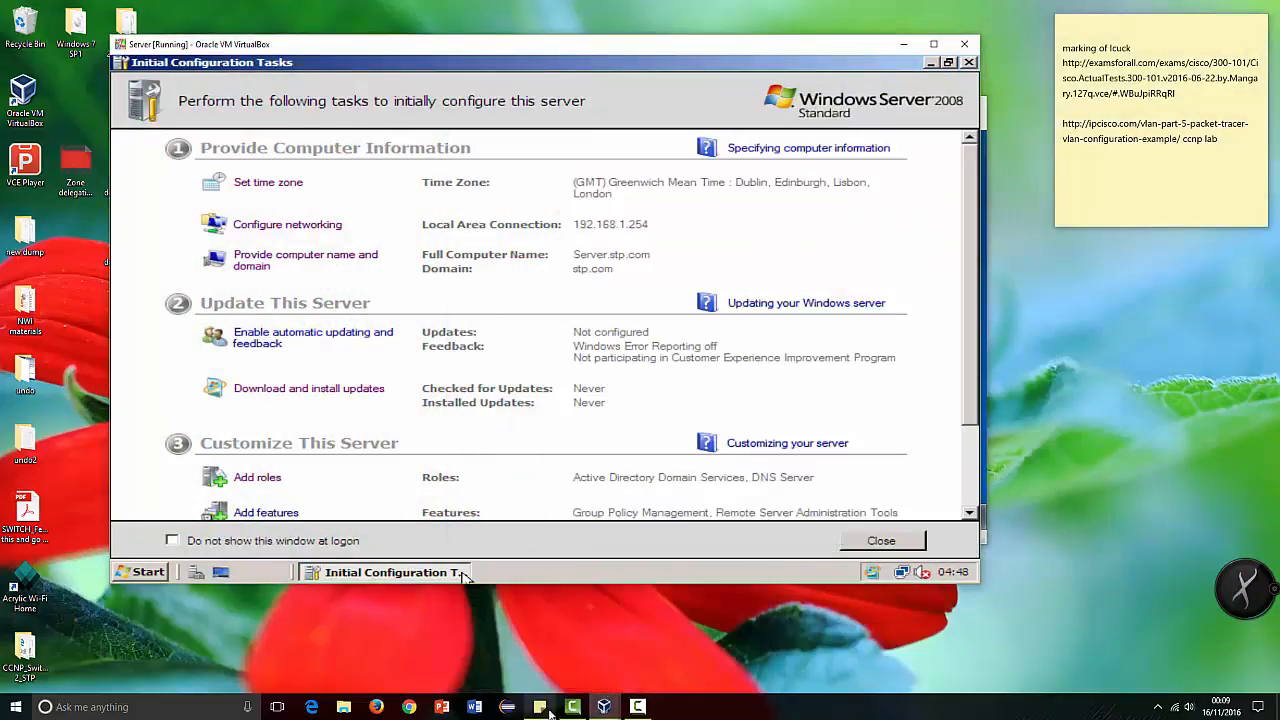
pyautogui.click(525, 668)
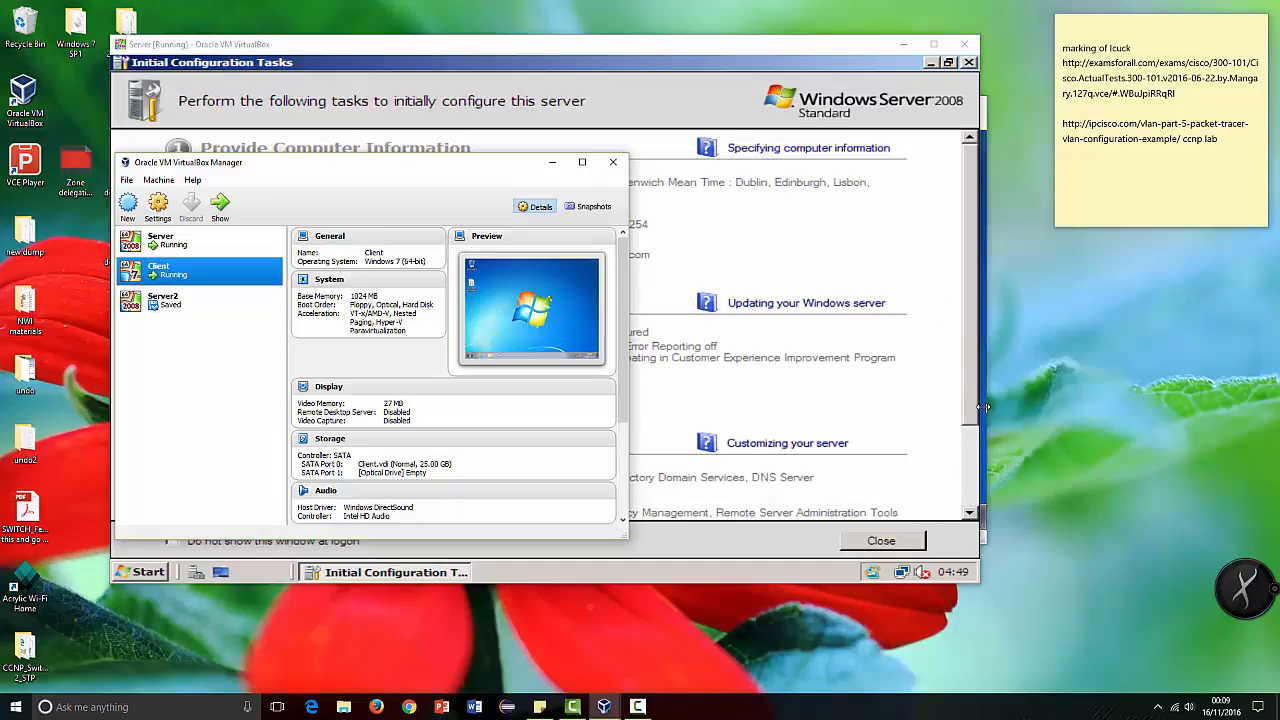
# Step: On the Client virtual machine, open the network adapter settings from the Network and Sharing Center
pyautogui.click(986, 334)
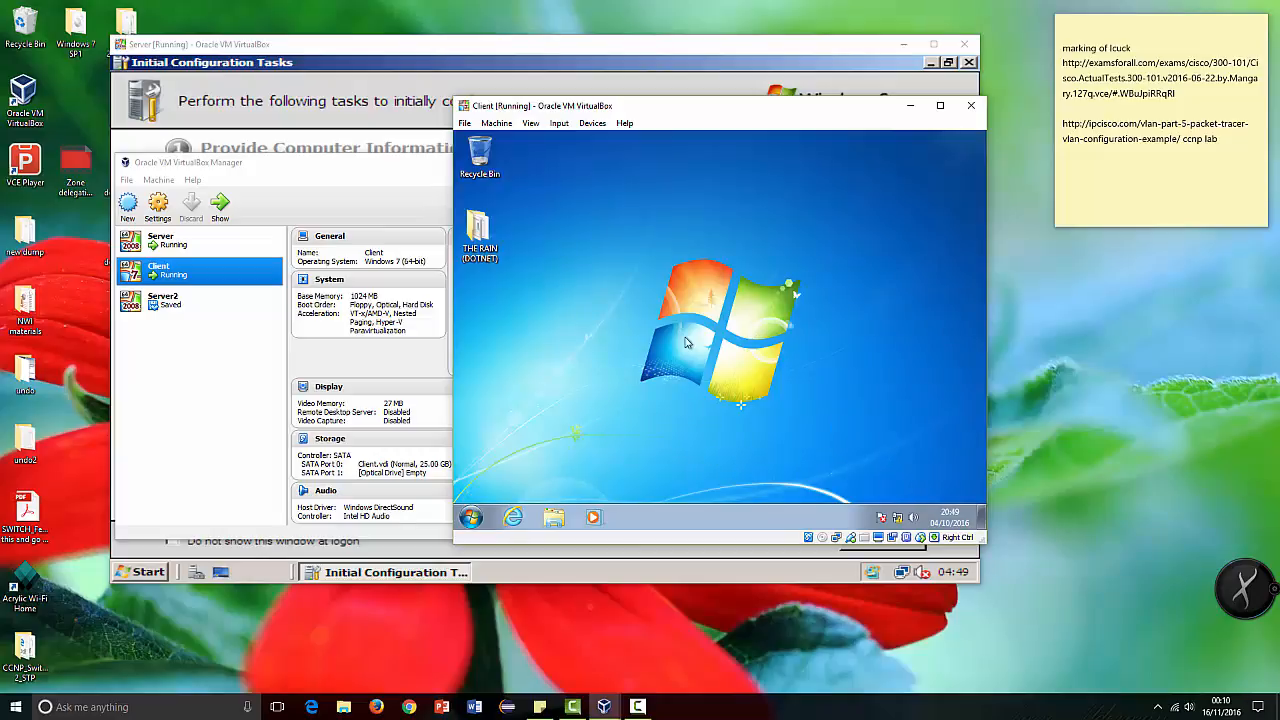
pyautogui.rightClick(898, 520)
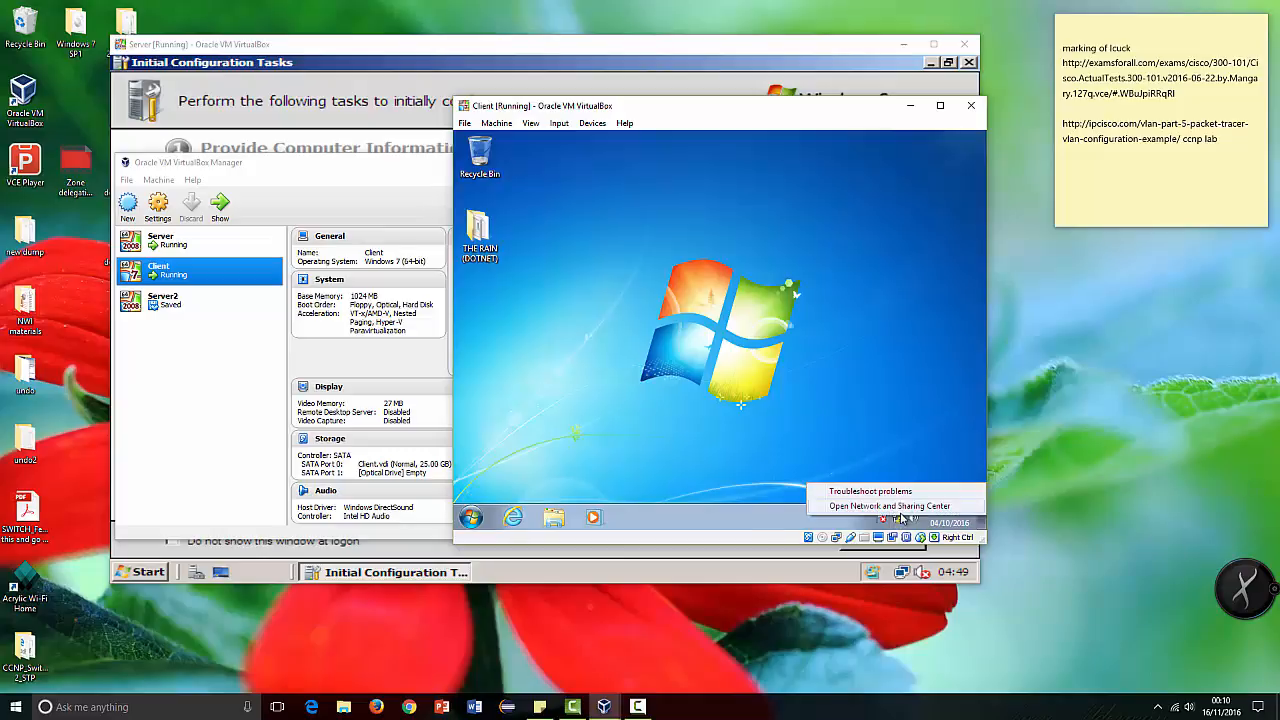
pyautogui.click(843, 507)
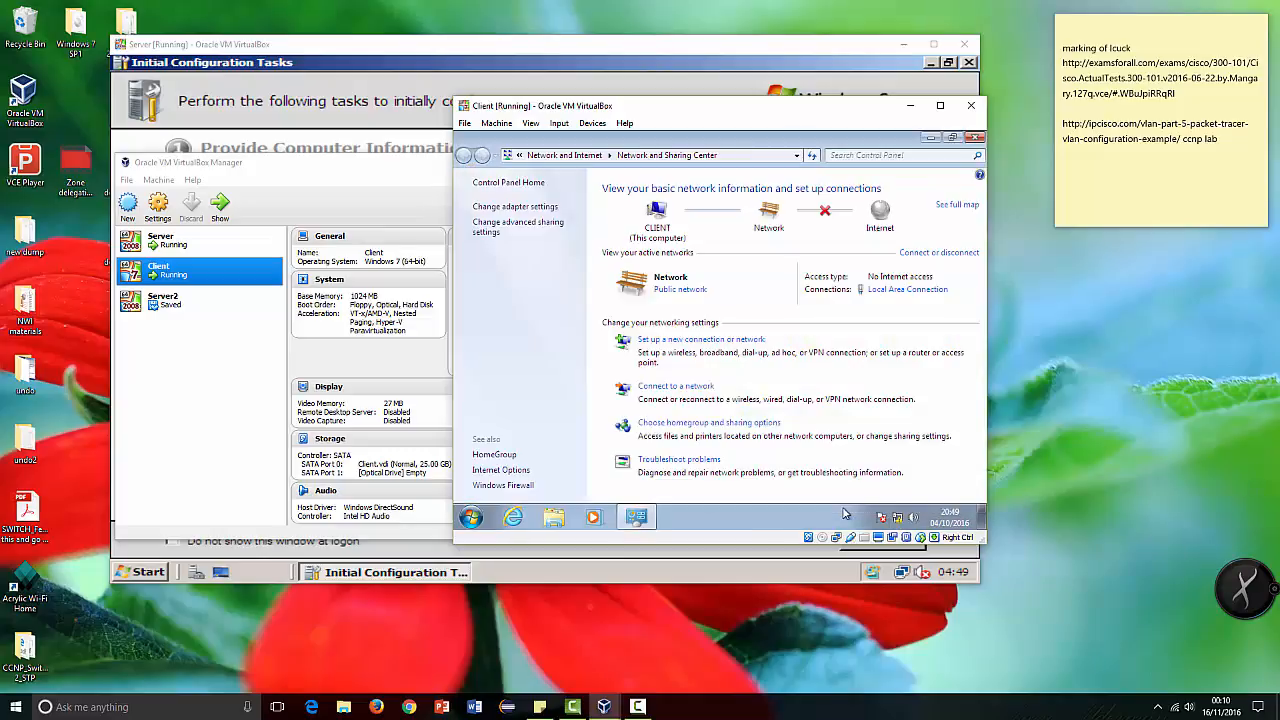
pyautogui.click(502, 207)
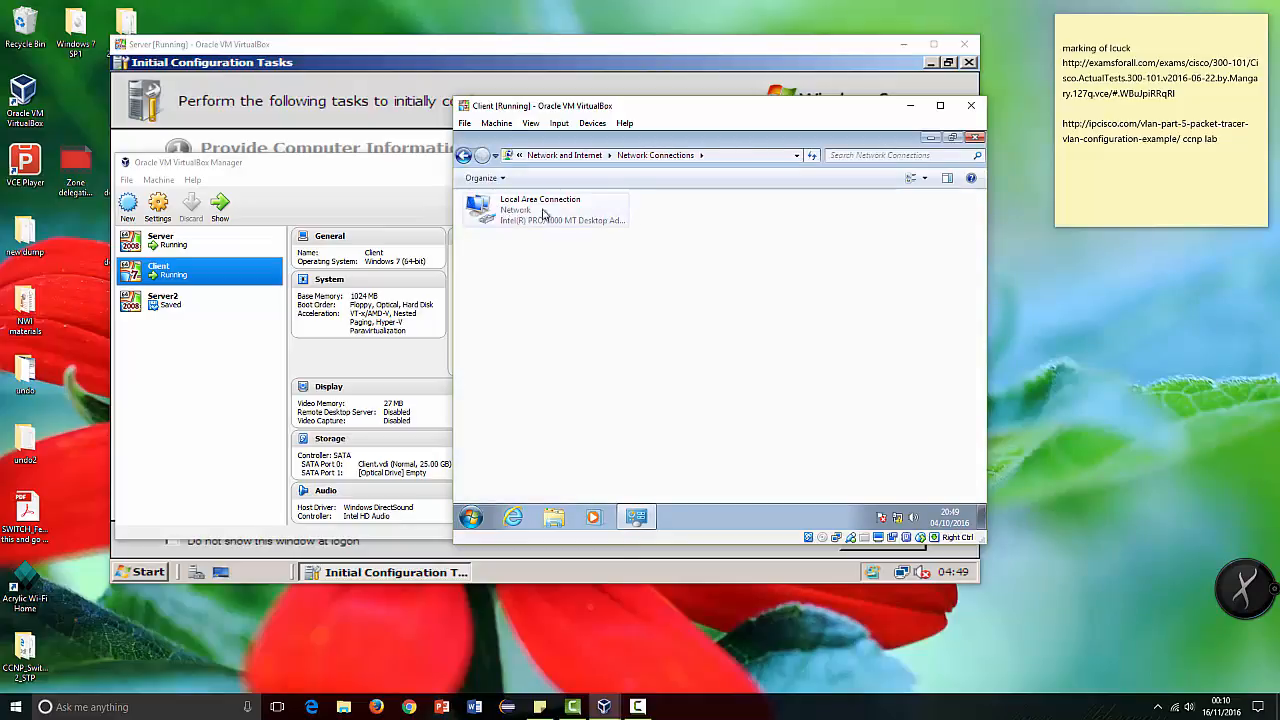
# Step: Open the Local Area Connection's properties, authorising the request with the administrator user name and password
pyautogui.click(502, 214)
pyautogui.rightClick(530, 214)
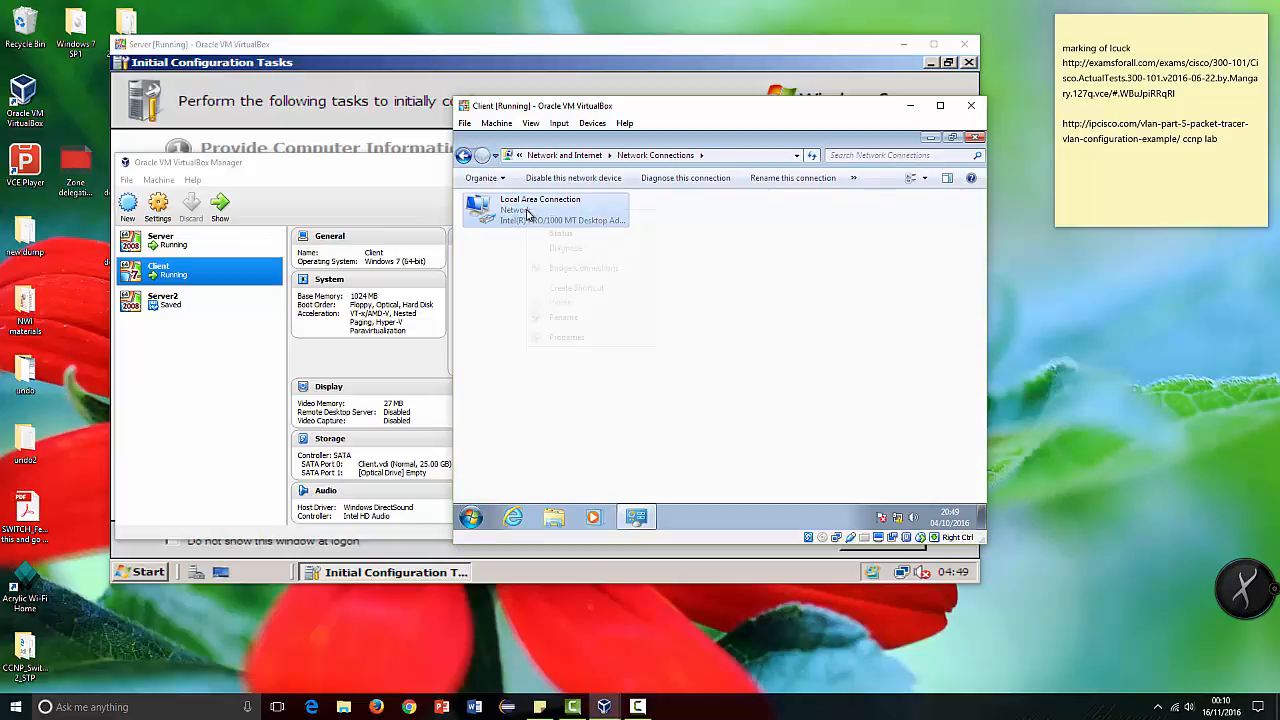
pyautogui.click(571, 341)
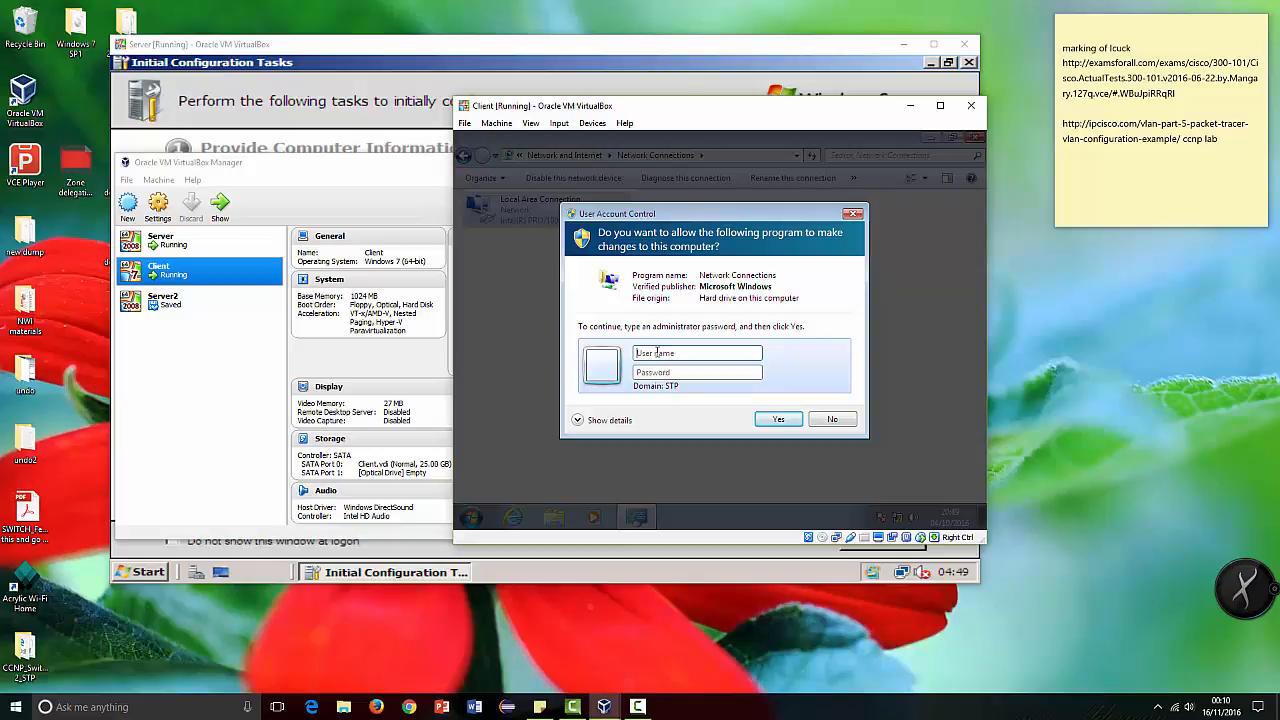
pyautogui.write('a')
pyautogui.write('P')
pyautogui.press('Return')
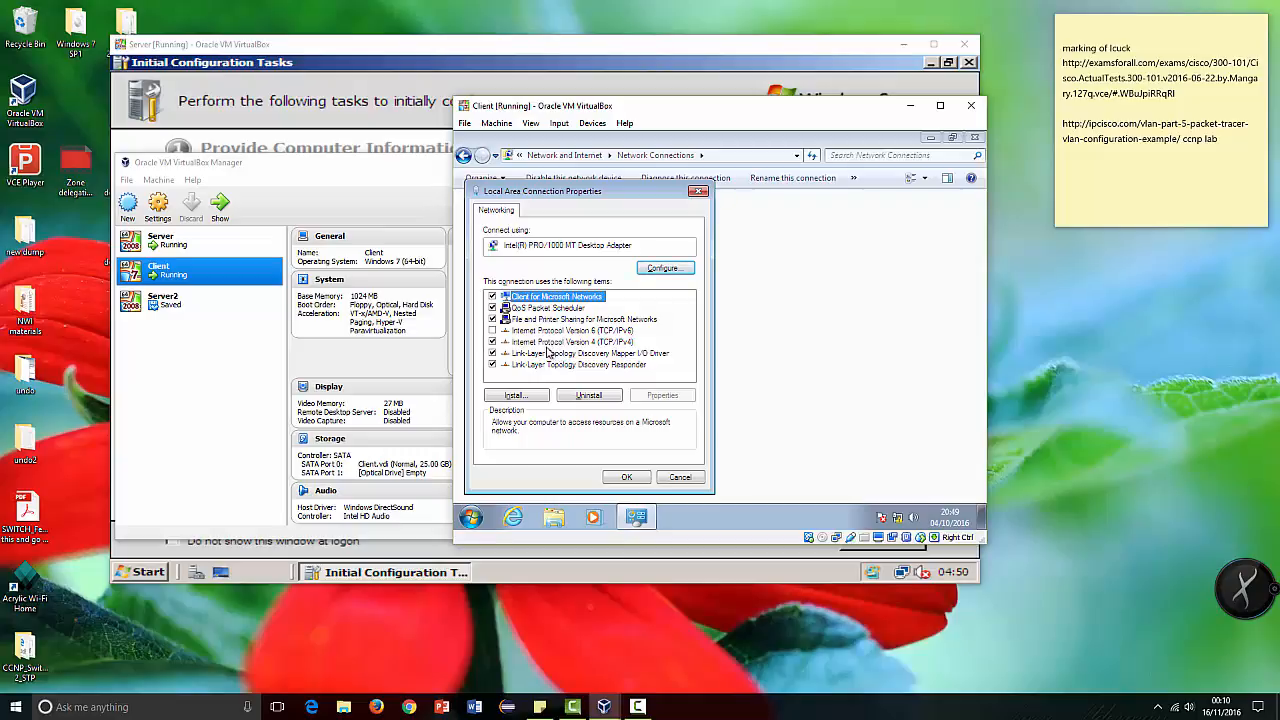
# Step: Set Internet Protocol Version 4 to obtain the IP address and DNS server address automatically, and close the network windows
pyautogui.click(552, 342)
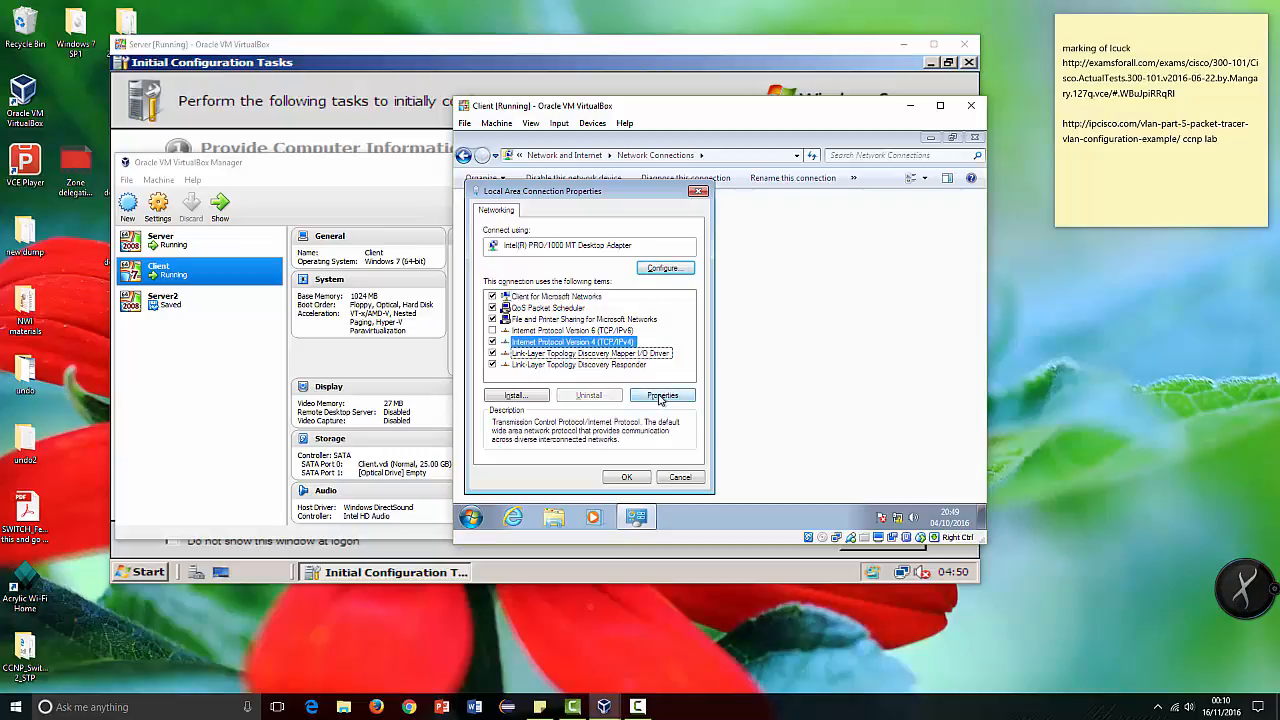
pyautogui.click(660, 397)
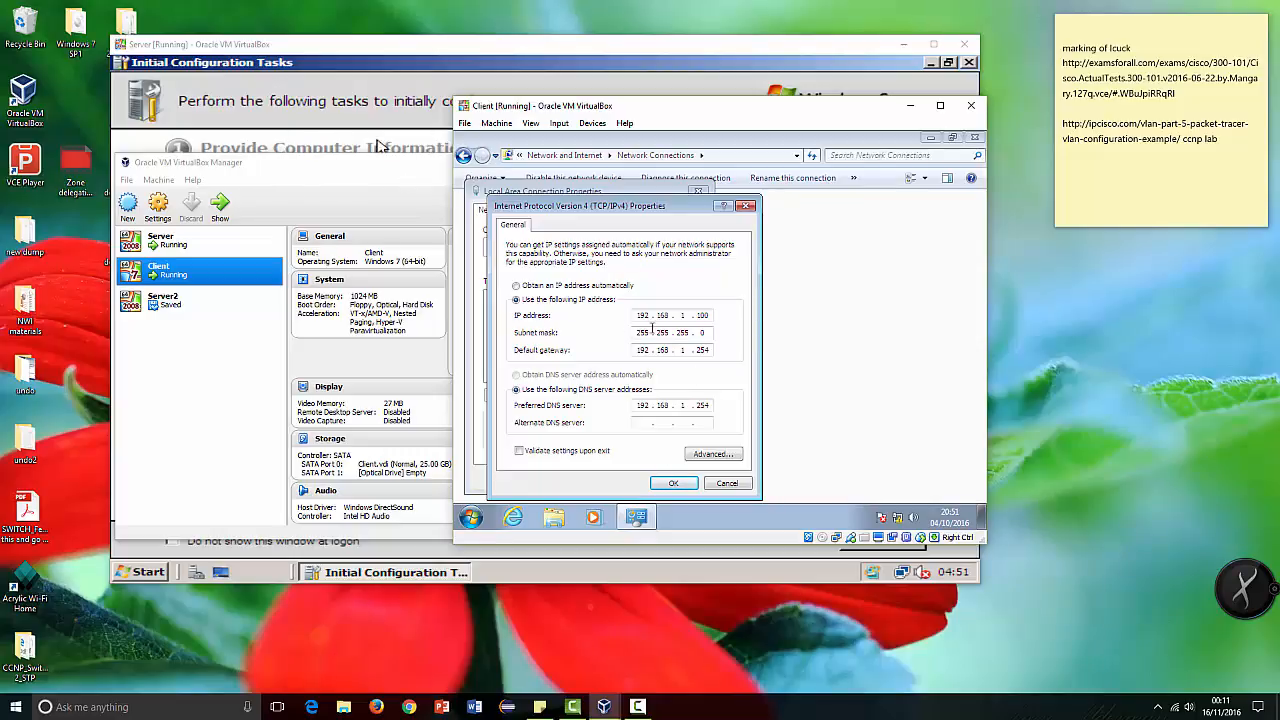
pyautogui.click(516, 286)
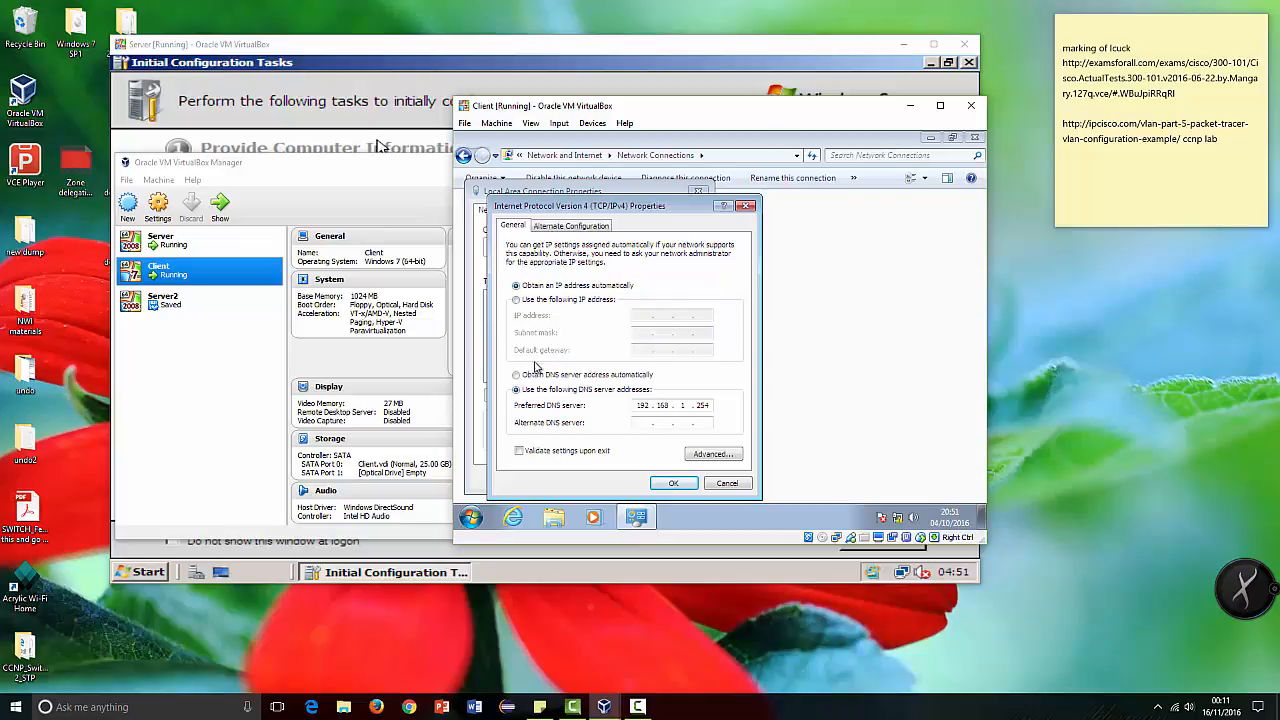
pyautogui.click(530, 377)
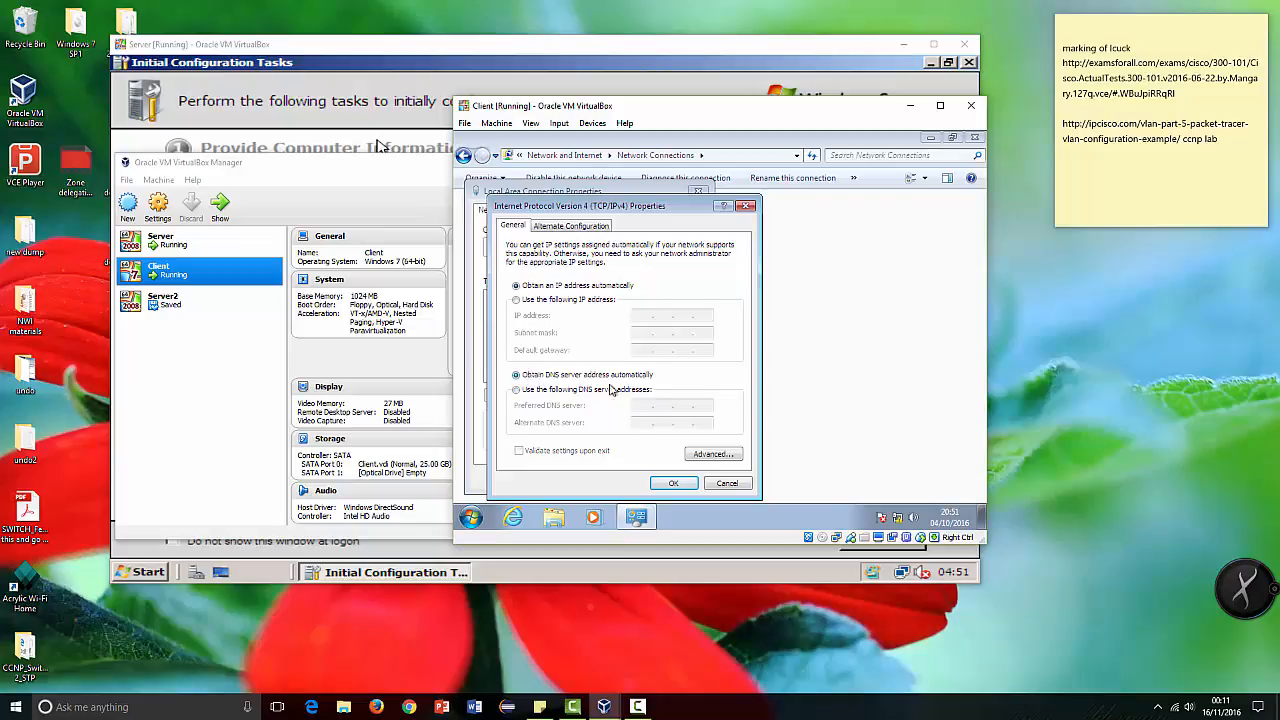
pyautogui.click(673, 485)
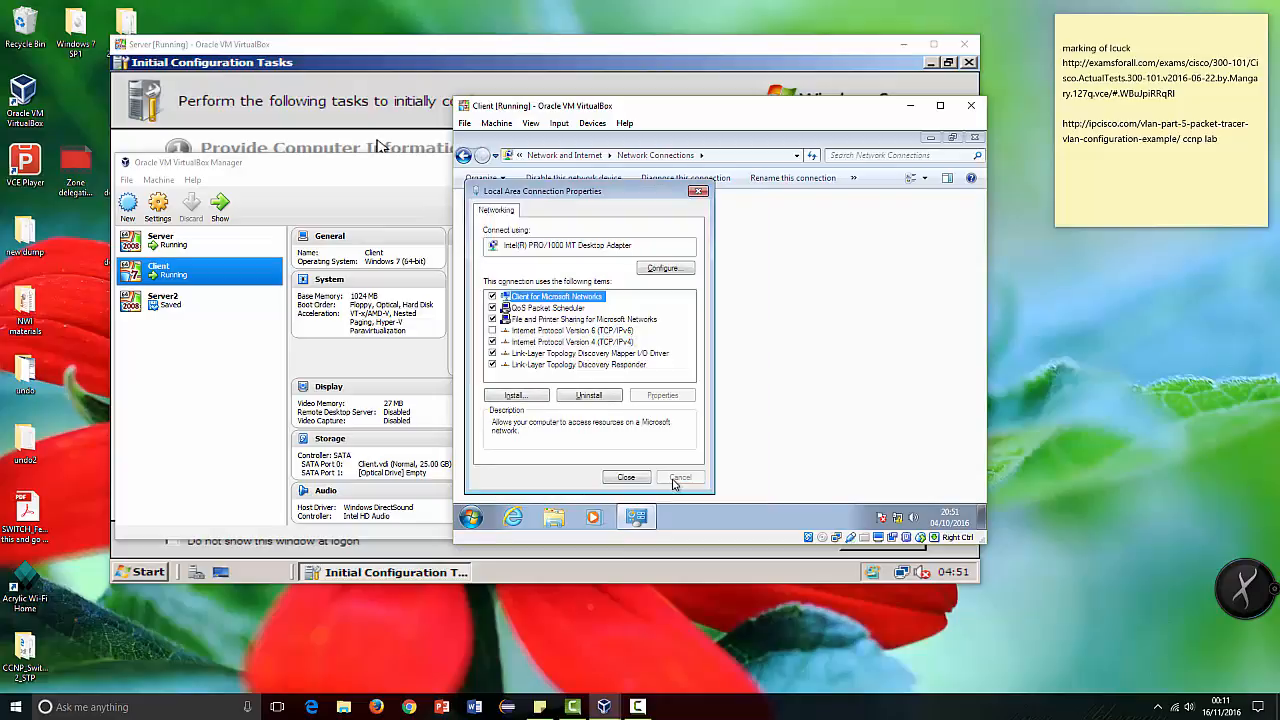
pyautogui.click(640, 483)
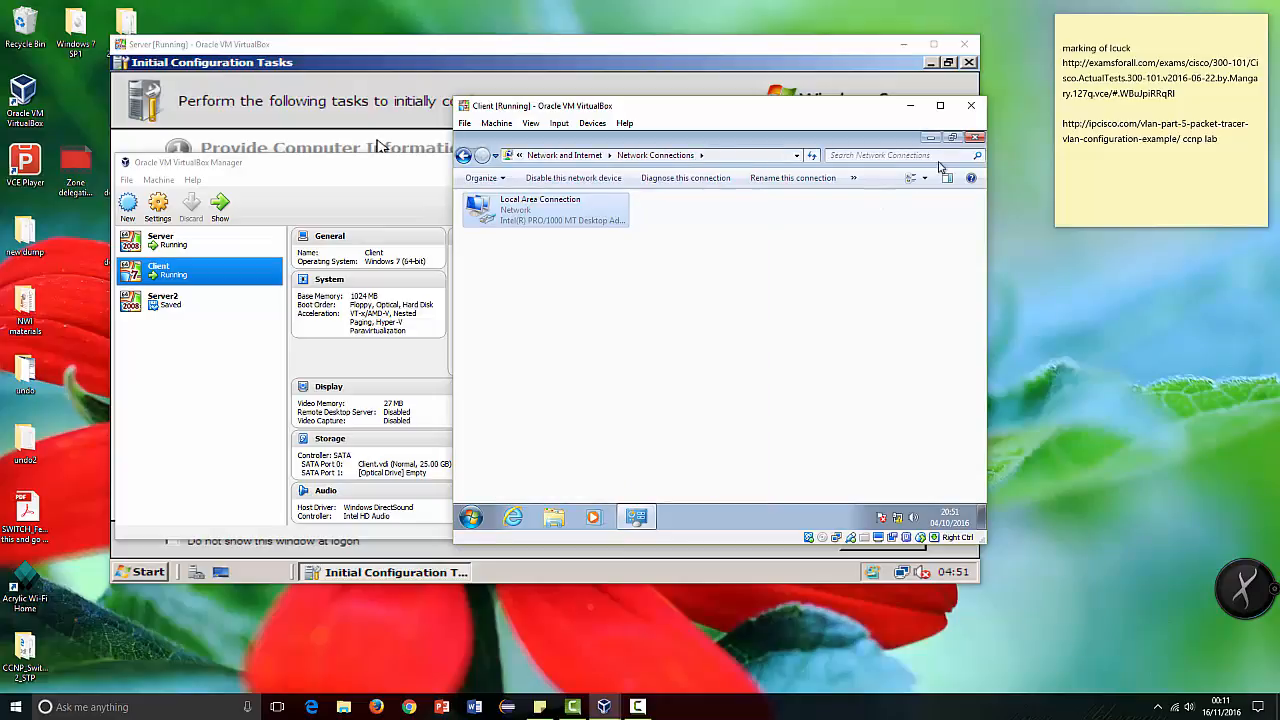
pyautogui.click(975, 138)
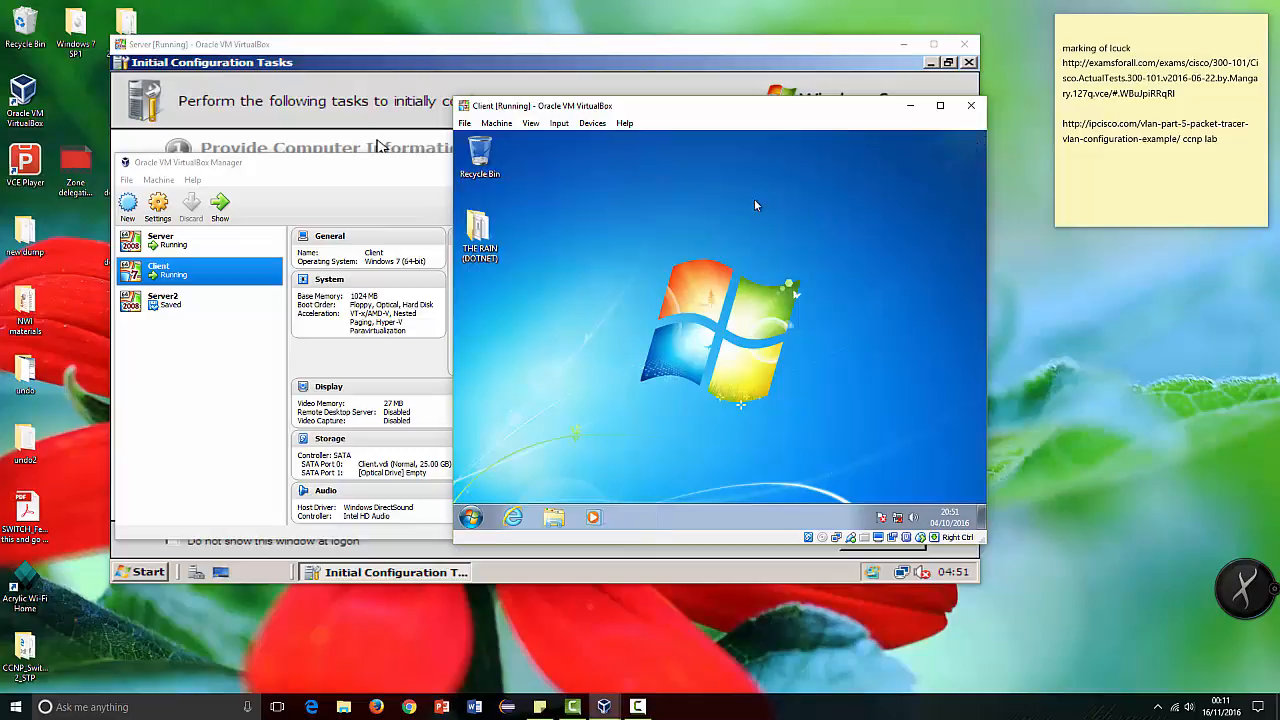
# Step: Open a command prompt on the Client and run ipconfig to check its IP configuration
pyautogui.click(471, 517)
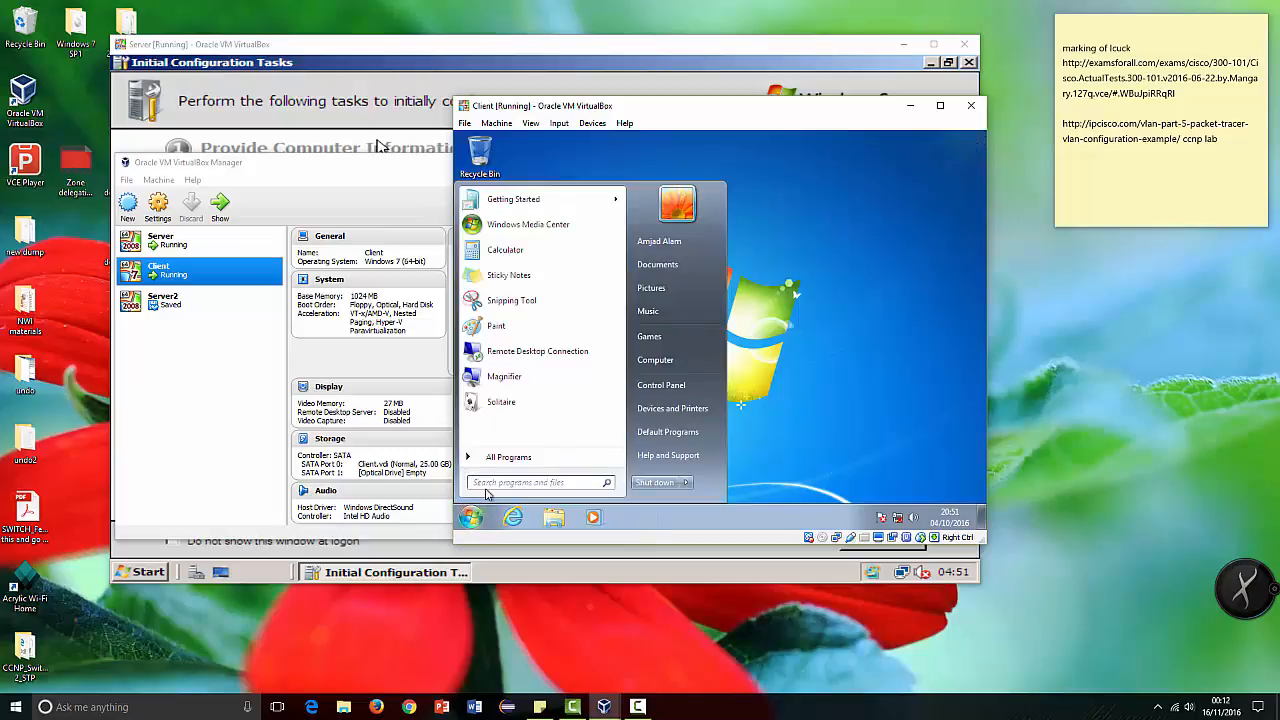
pyautogui.write('cmd')
pyautogui.press('Return')
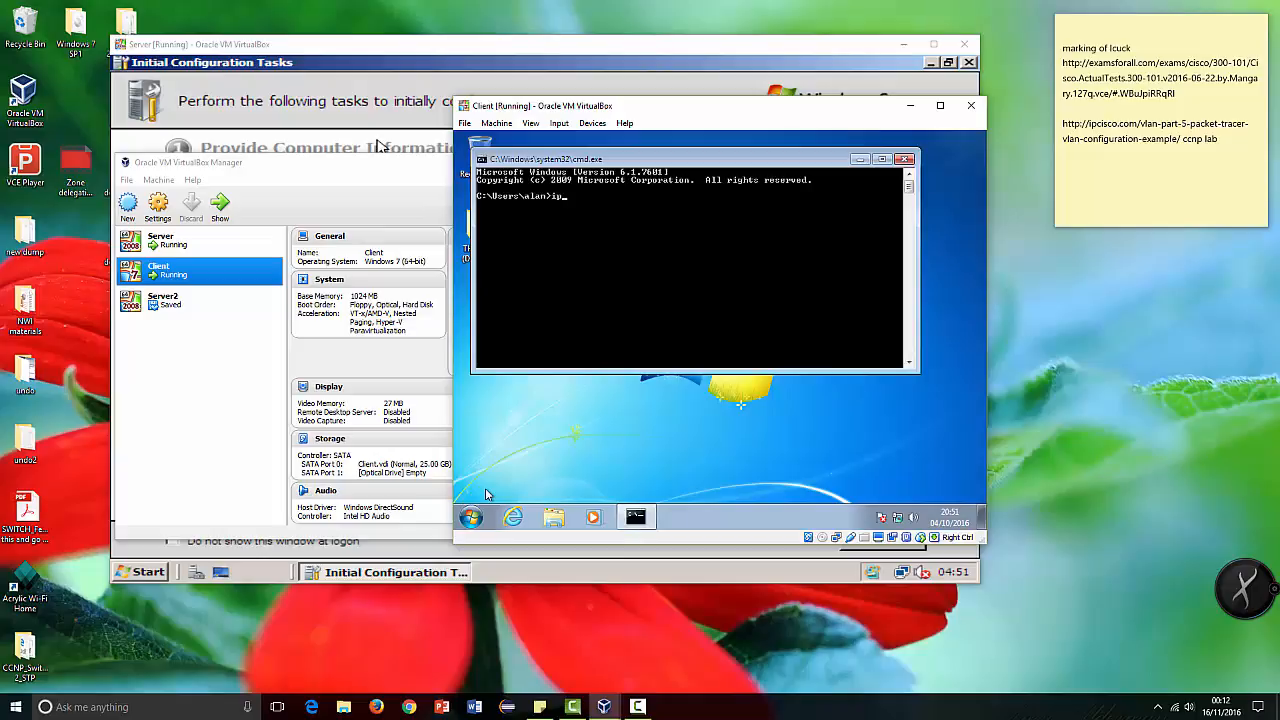
pyautogui.write('ipconfig')
pyautogui.press('Return')
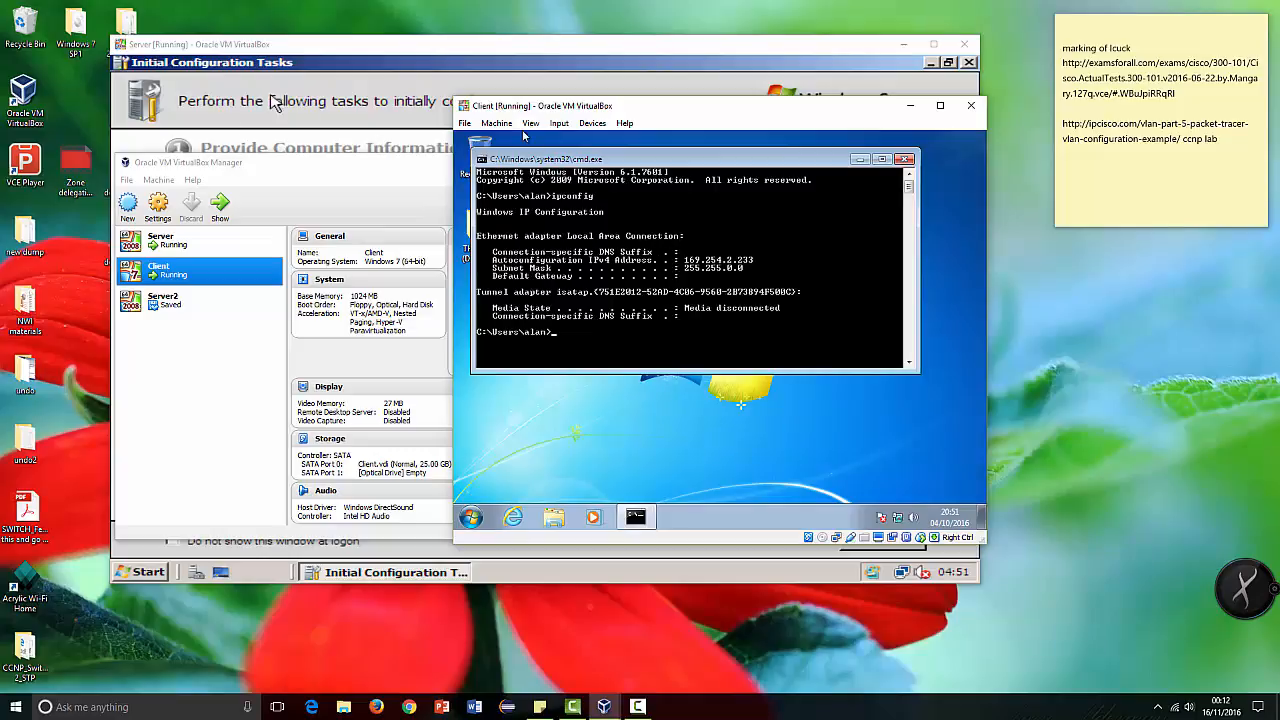
# Step: Switch to the Server virtual machine, start adding server roles and select the DHCP Server role
pyautogui.click(326, 48)
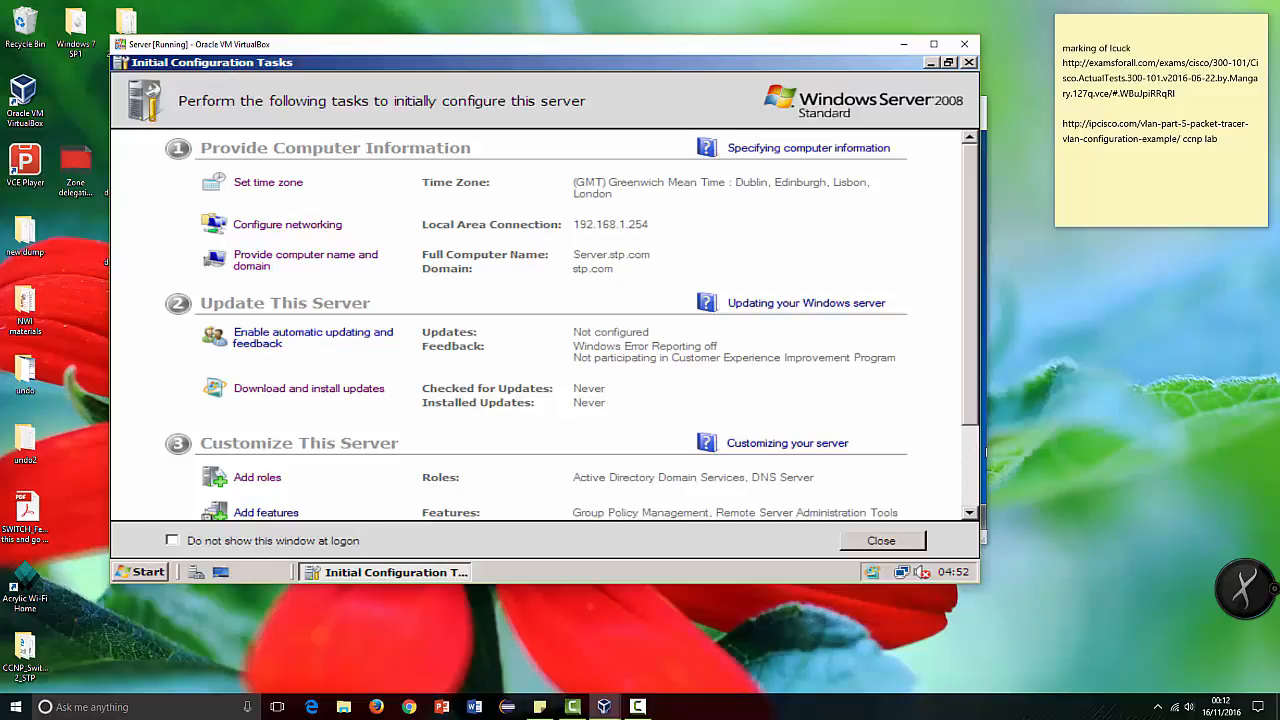
pyautogui.click(985, 452)
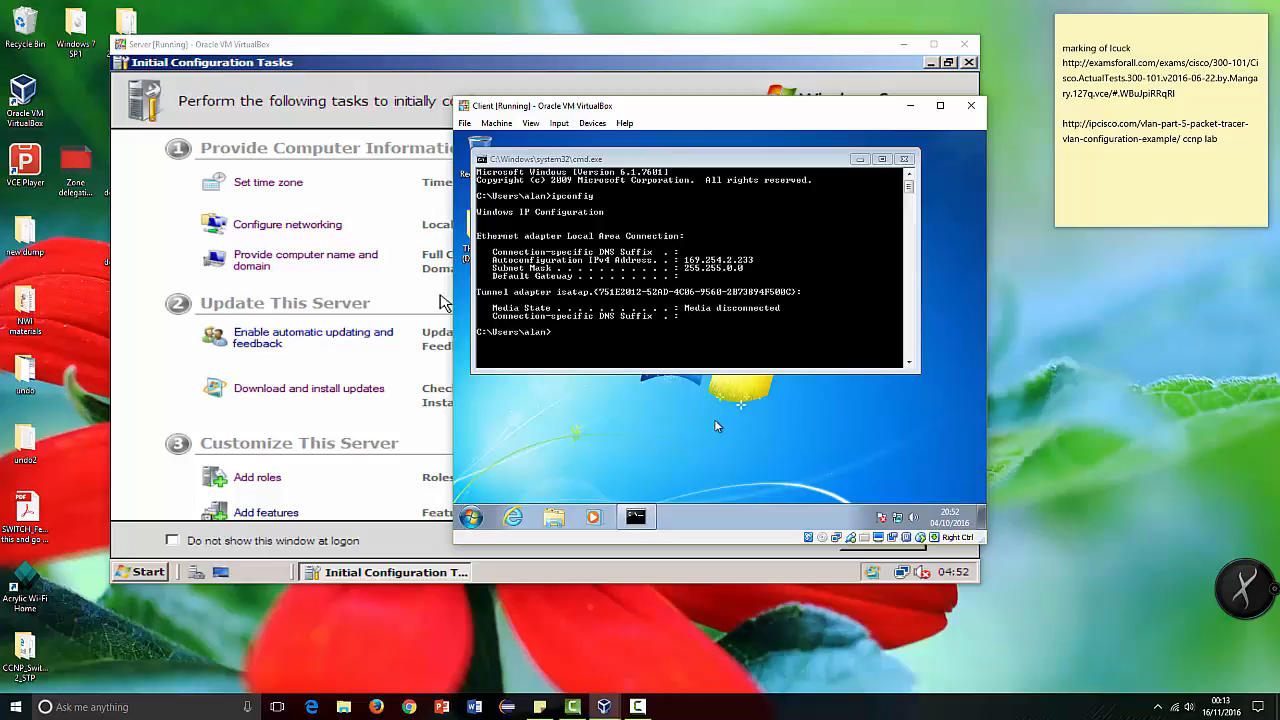
pyautogui.click(167, 384)
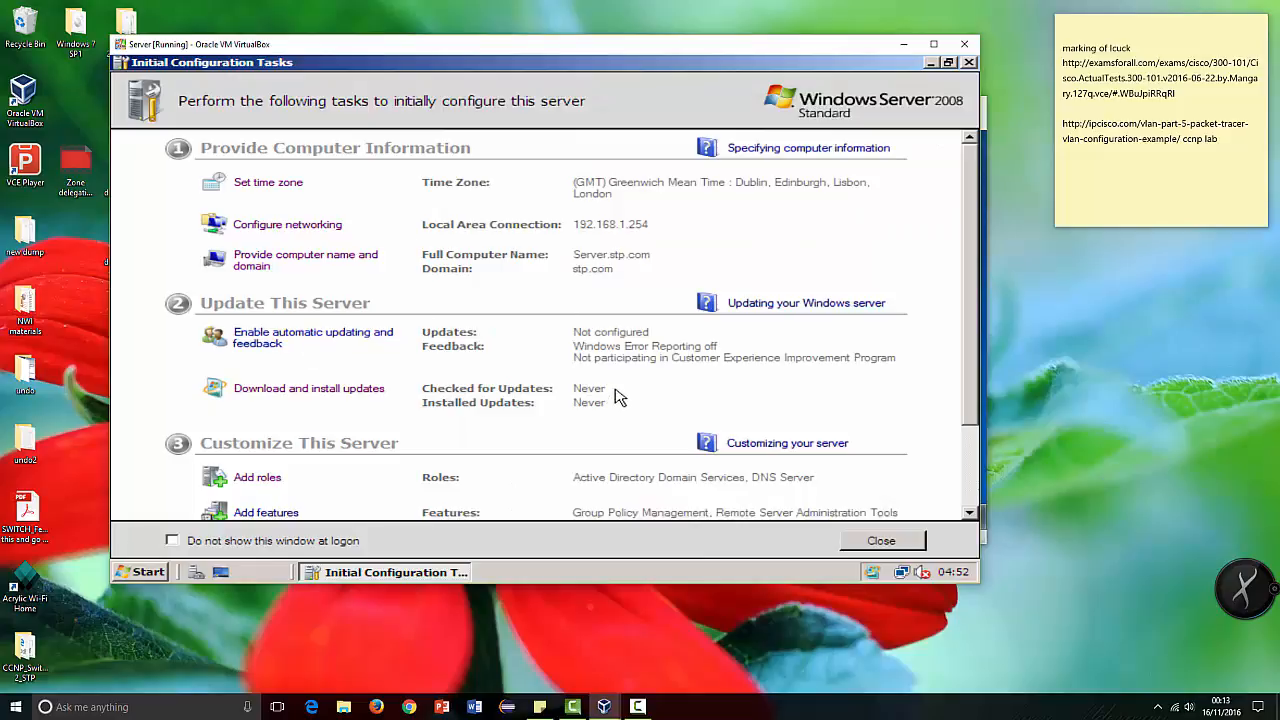
pyautogui.scroll(-3, 618, 398)
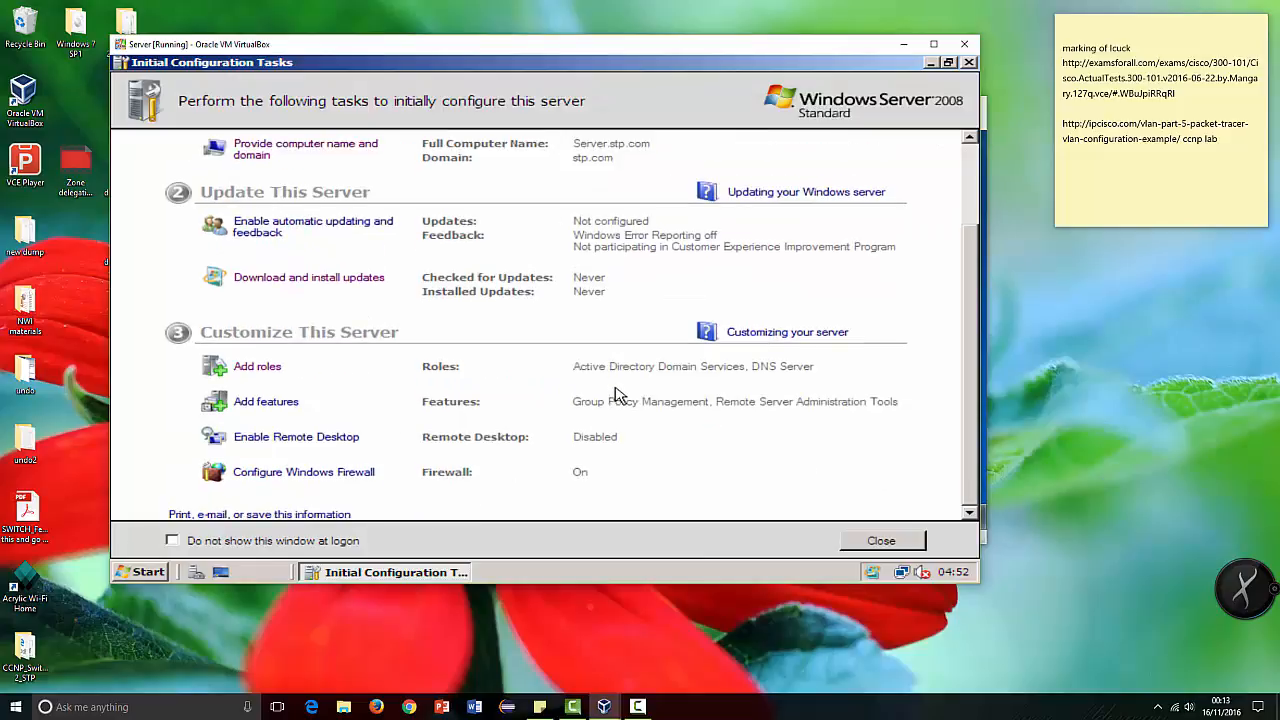
pyautogui.click(258, 368)
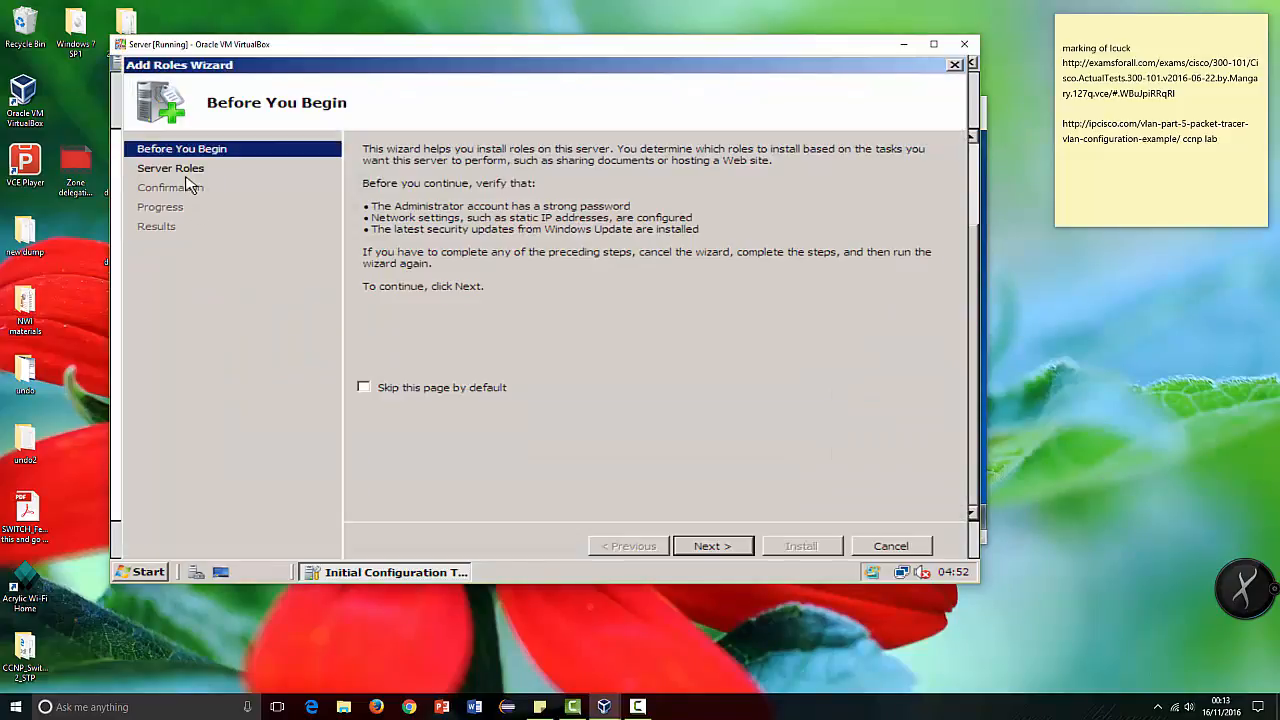
pyautogui.click(188, 172)
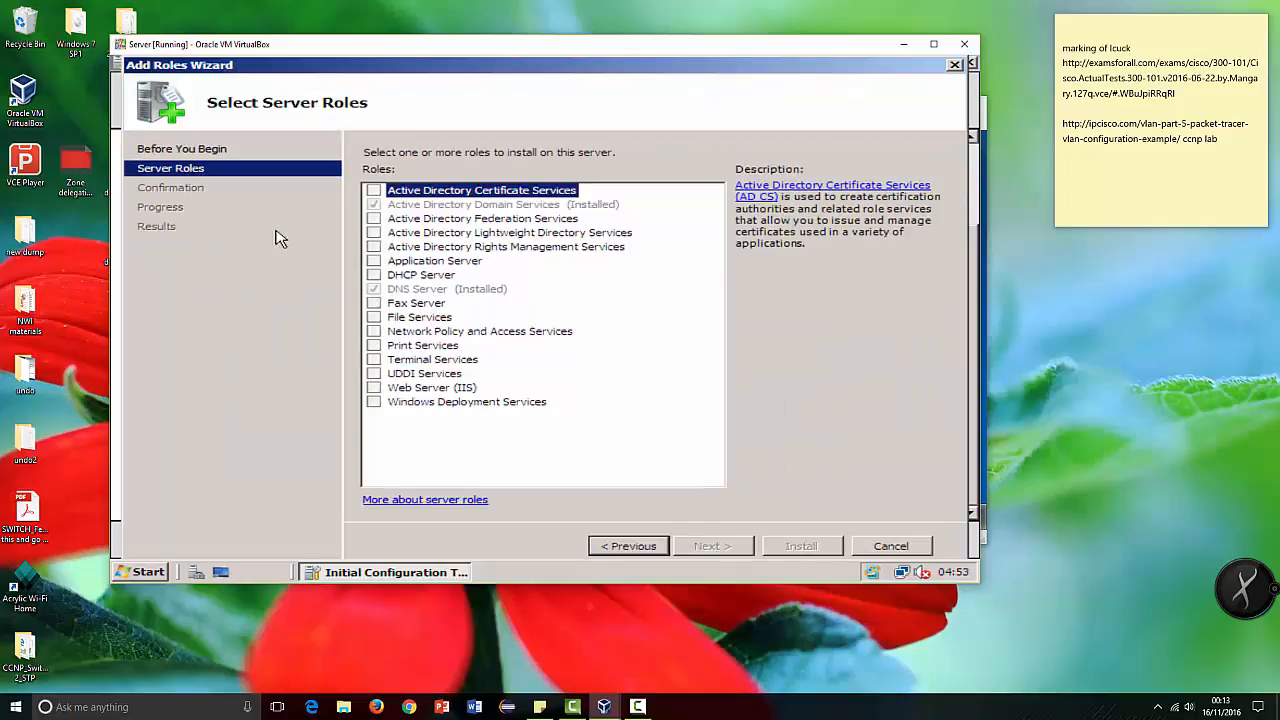
pyautogui.click(372, 275)
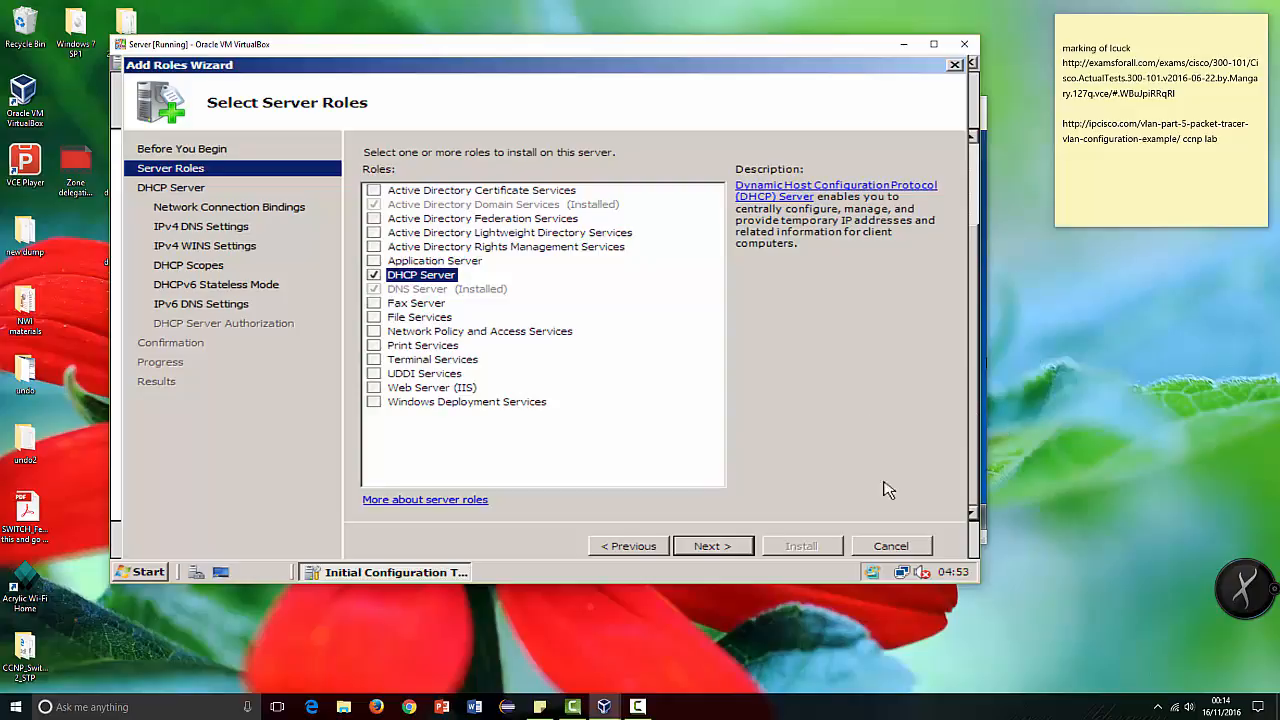
pyautogui.click(733, 553)
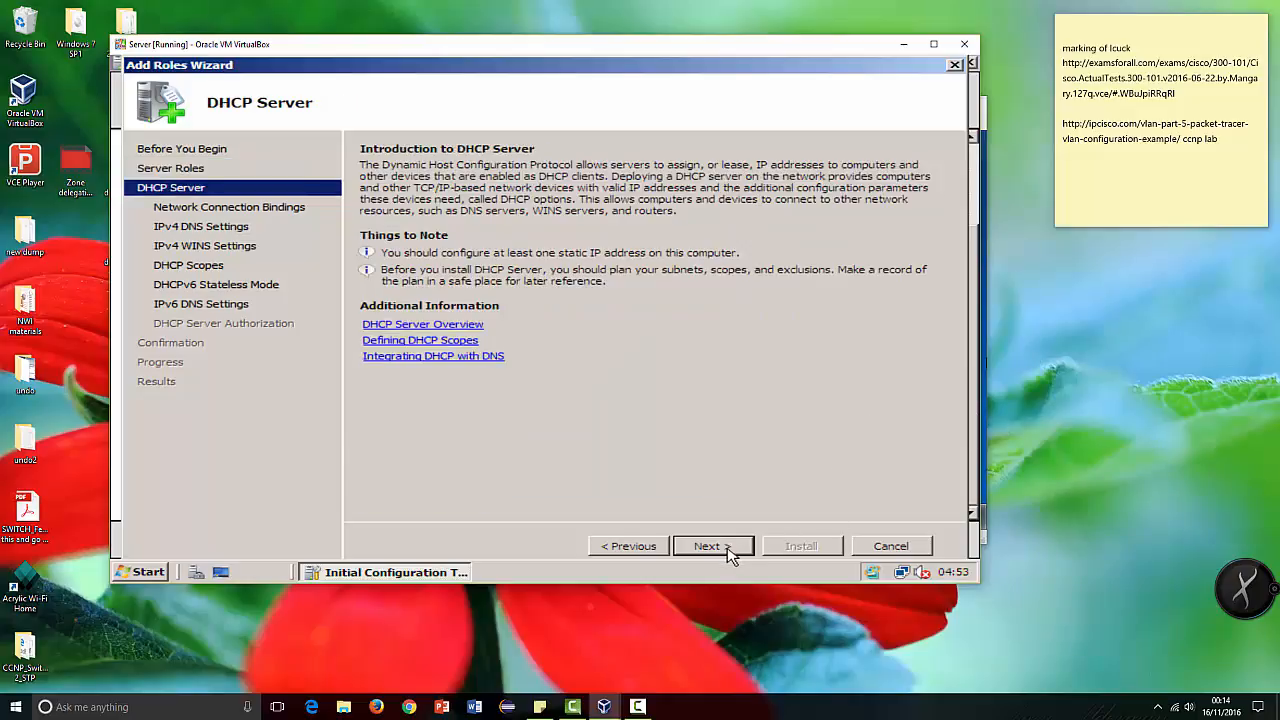
# Step: Accept the 192.168.1.254 network binding, stp.com DNS settings and no required WINS, and proceed to the DHCP scopes
pyautogui.click(730, 555)
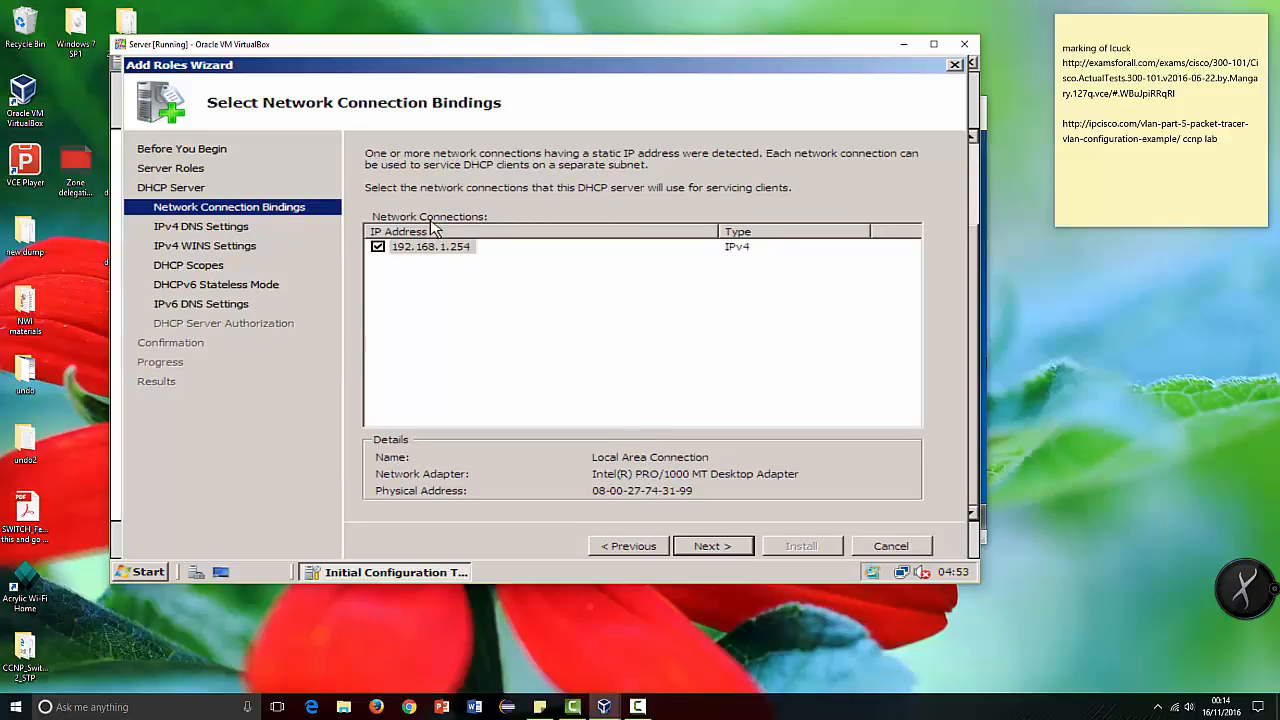
pyautogui.click(712, 547)
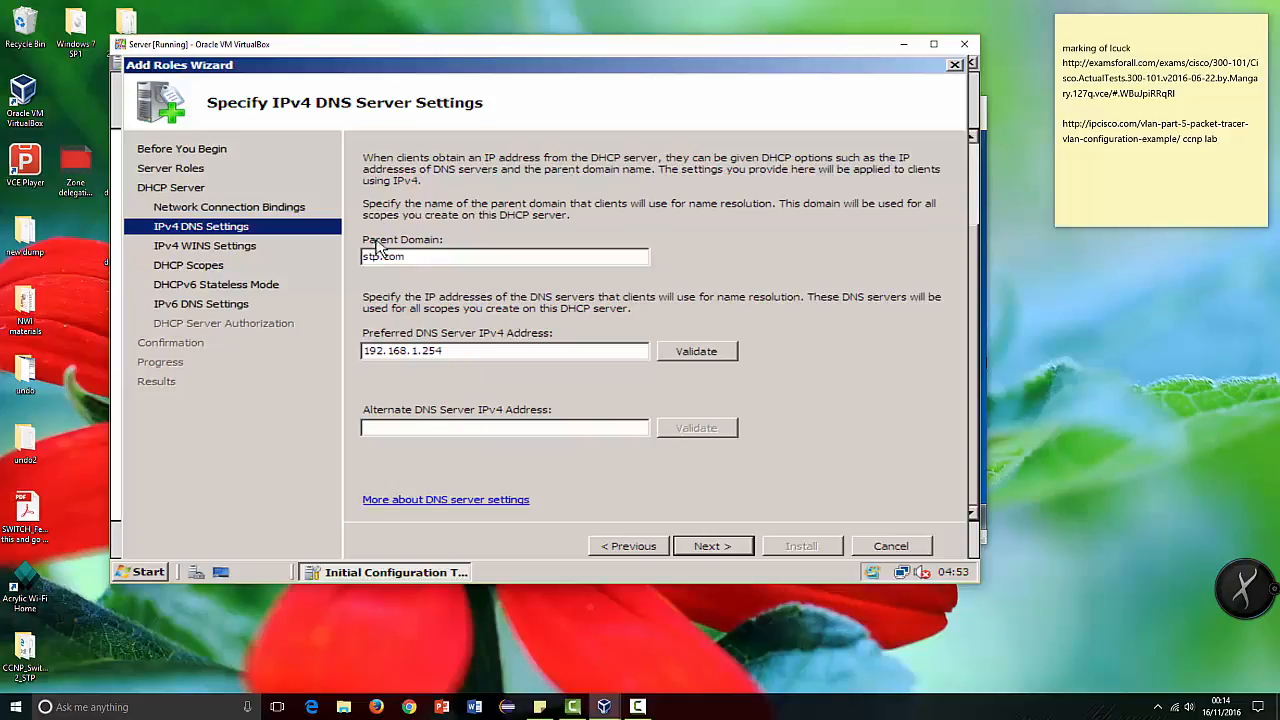
pyautogui.click(708, 549)
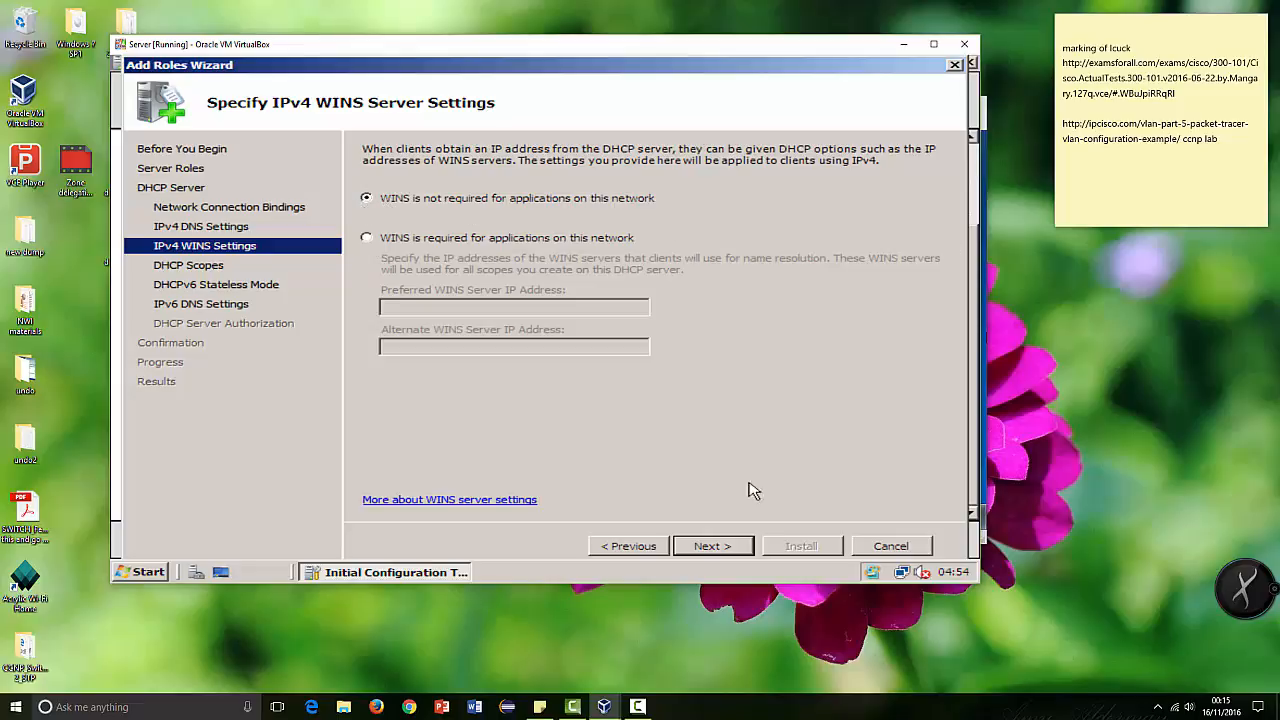
pyautogui.click(738, 549)
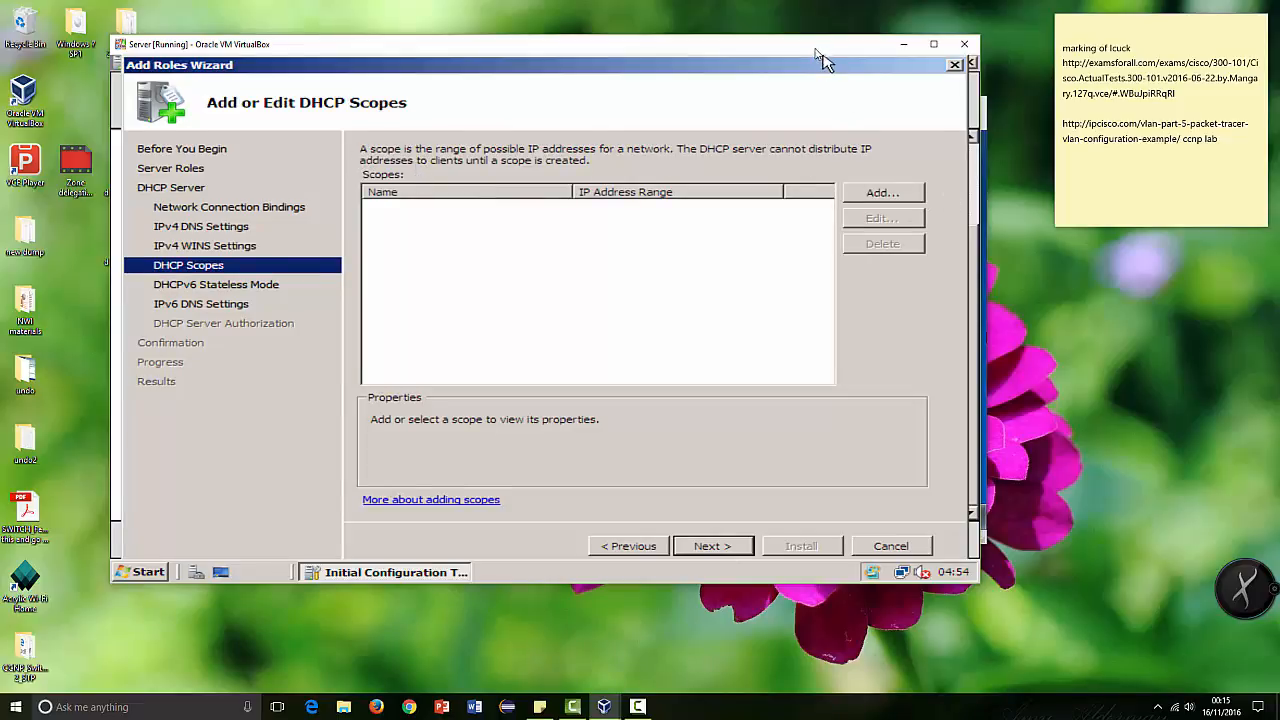
pyautogui.moveTo(816, 50); pyautogui.dragTo(766, 76)
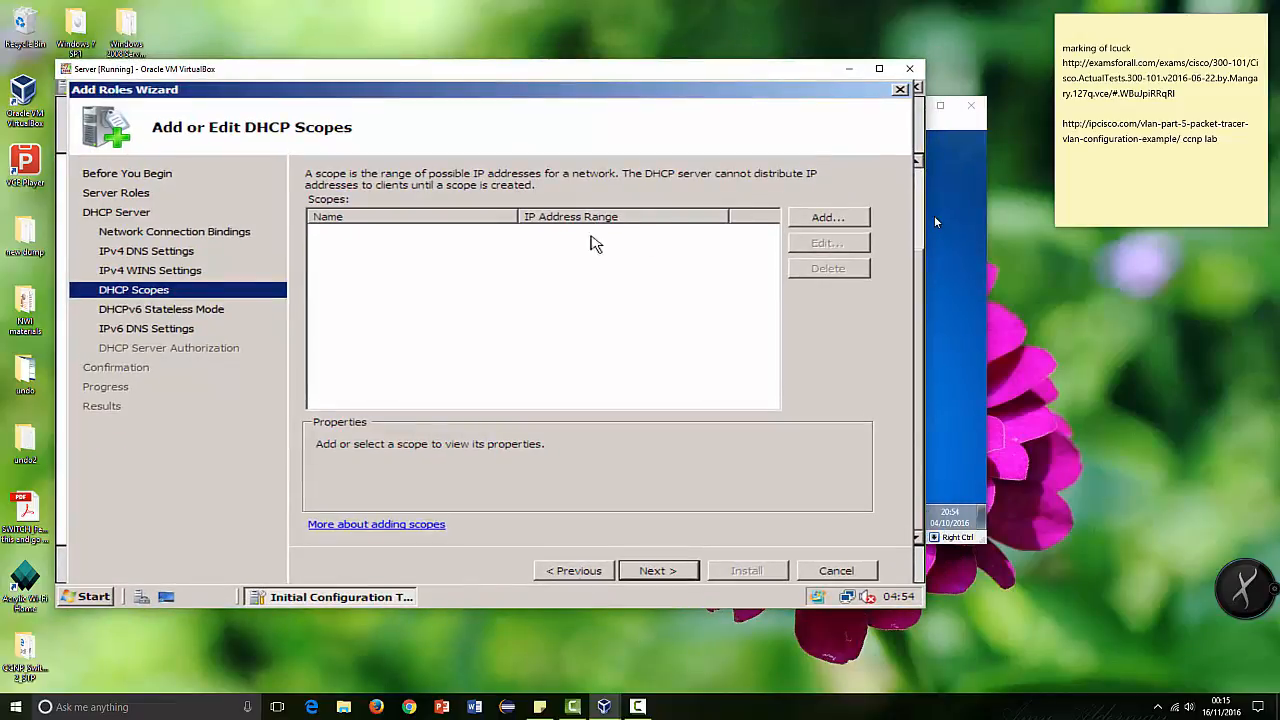
pyautogui.click(964, 274)
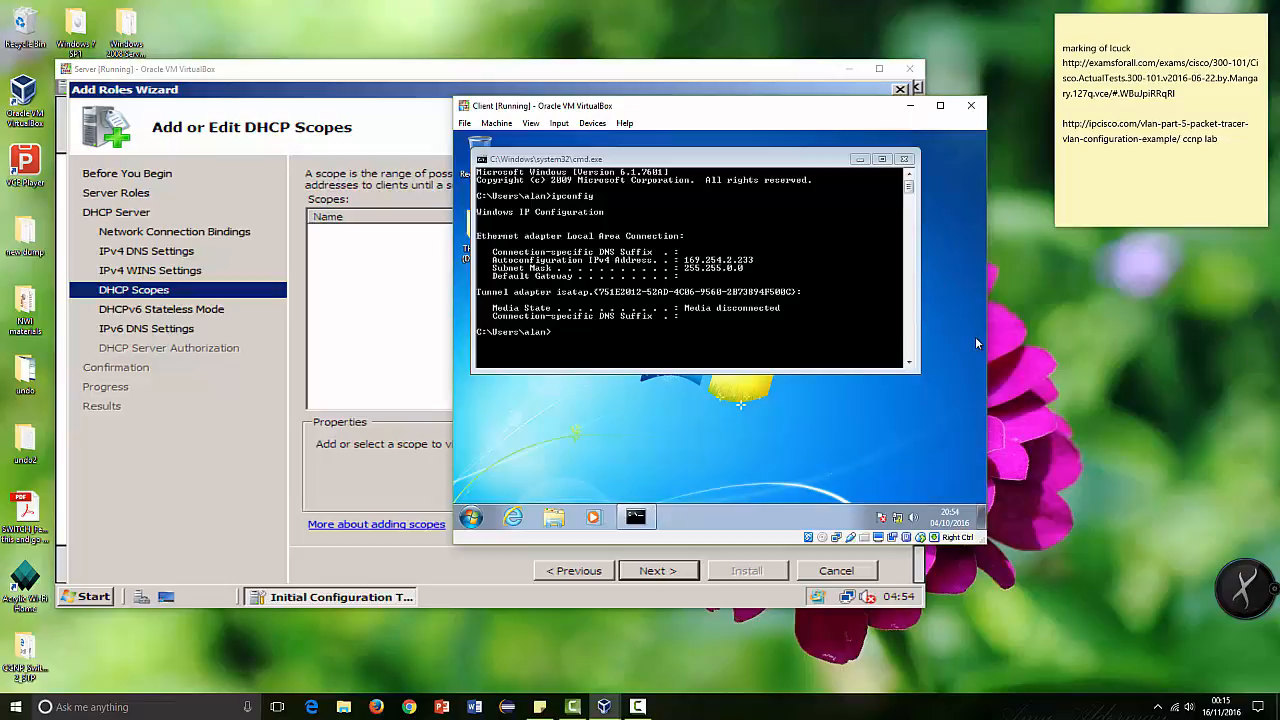
pyautogui.click(212, 311)
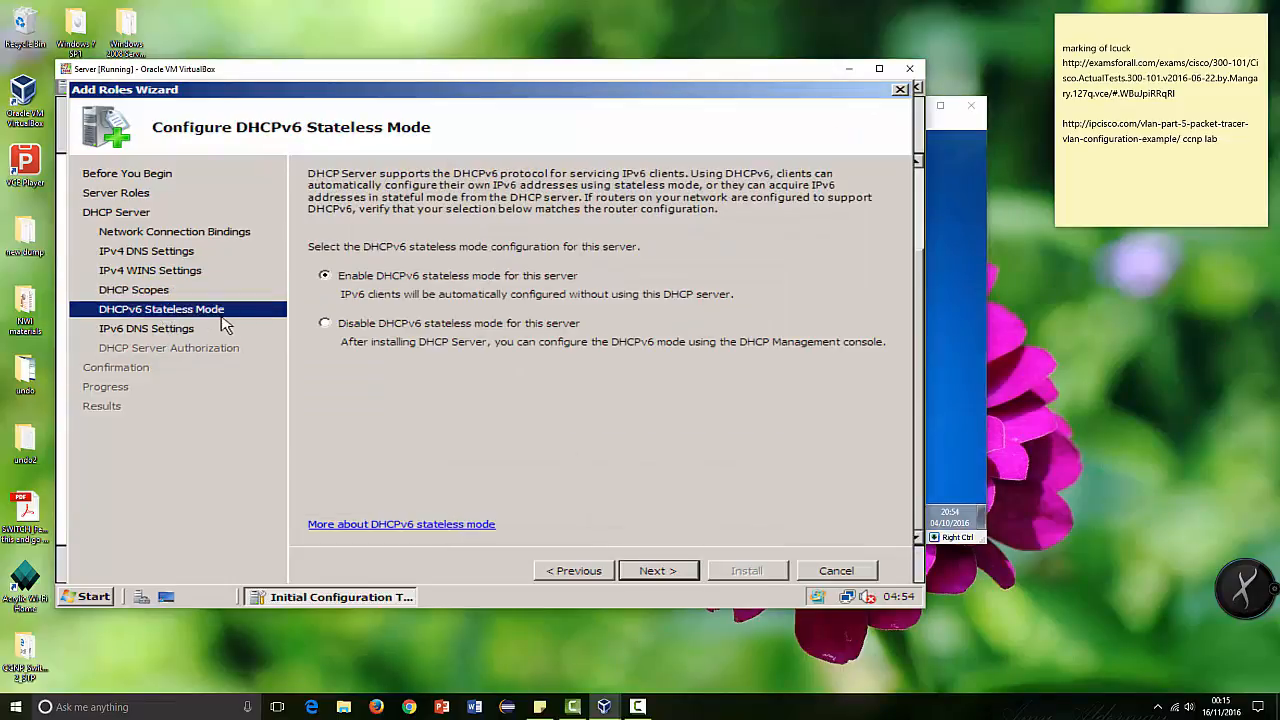
pyautogui.click(145, 272)
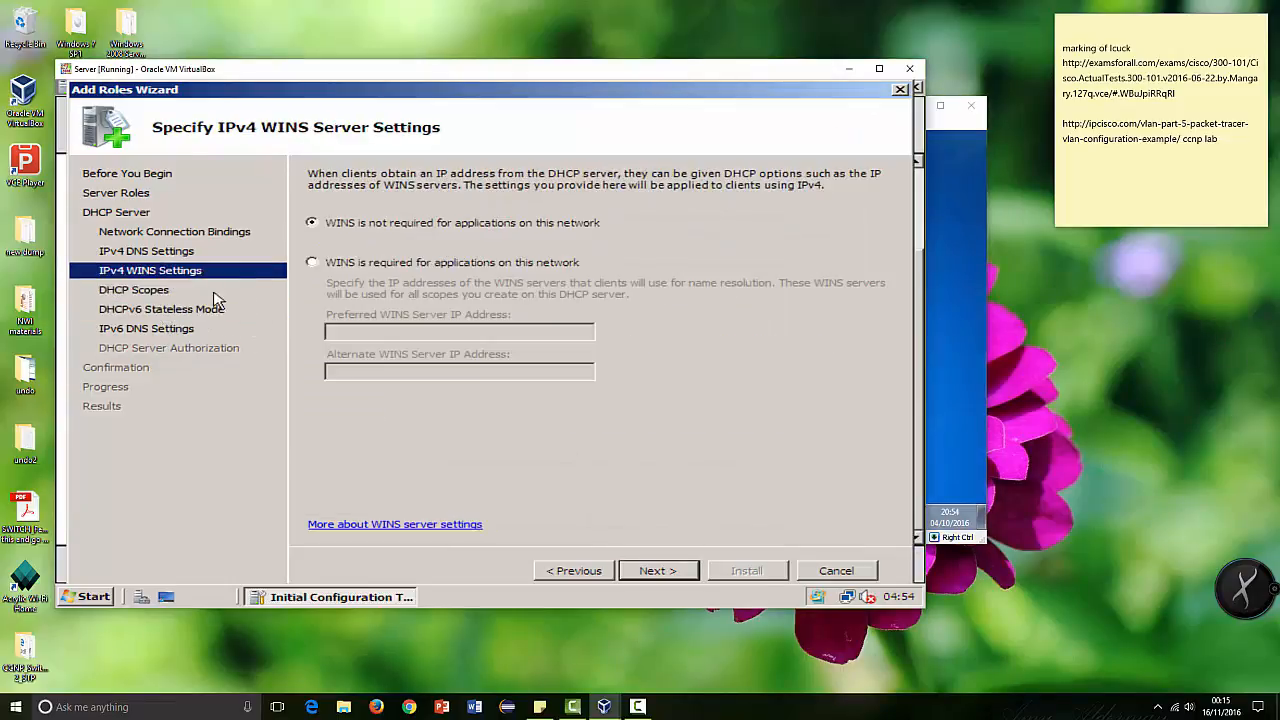
pyautogui.click(673, 571)
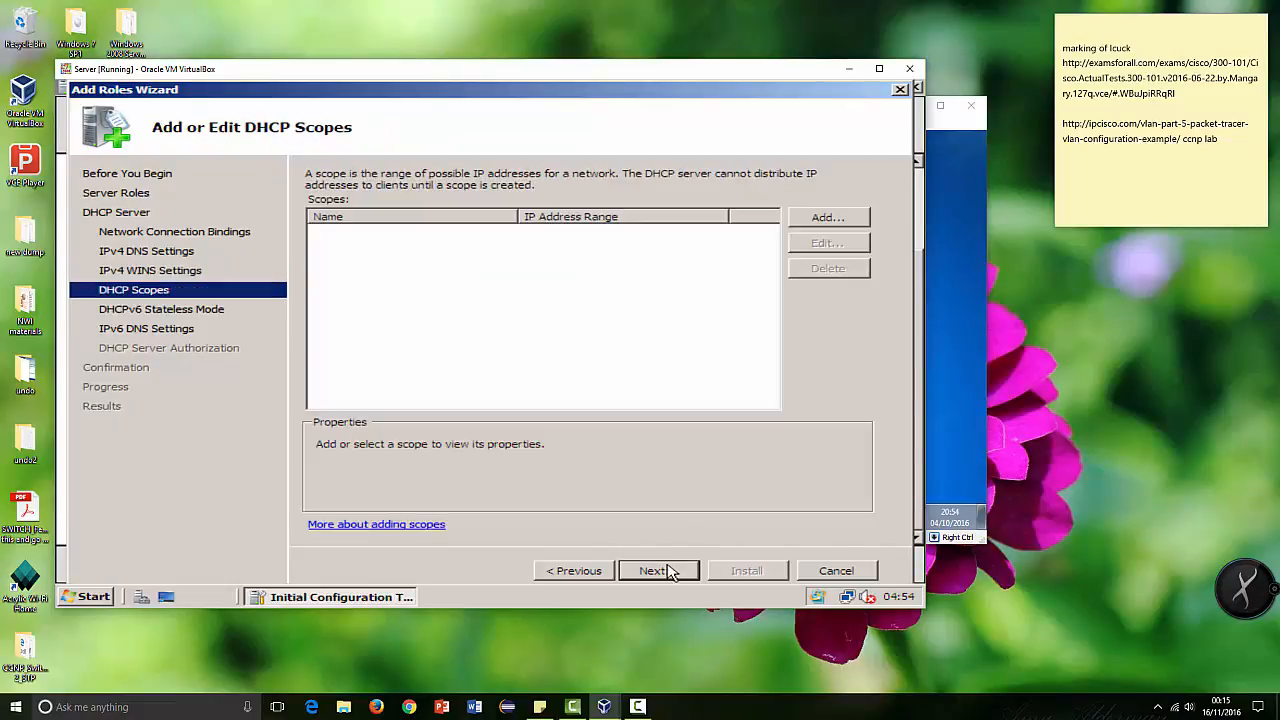
# Step: Add a DHCP scope named admin with the address range 192.168.1.1 to 192.168.1.100 and subnet mask 255.255.255.0
pyautogui.click(818, 224)
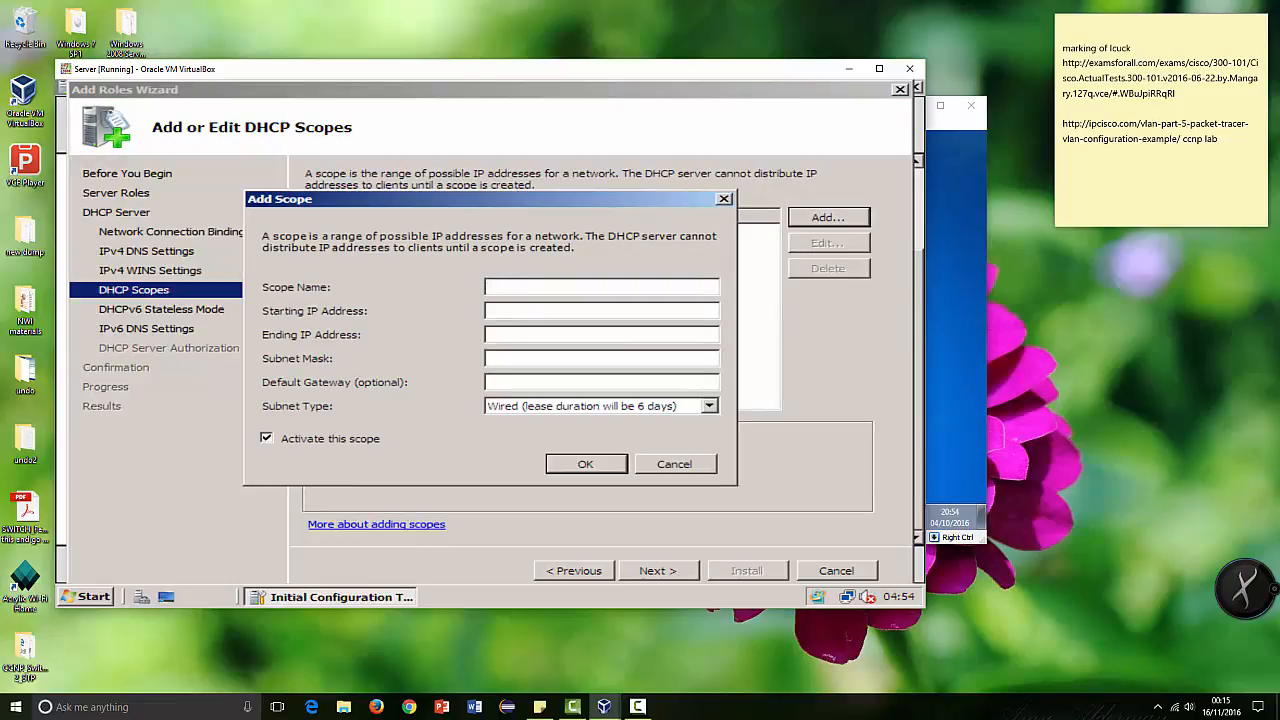
pyautogui.write('admin')
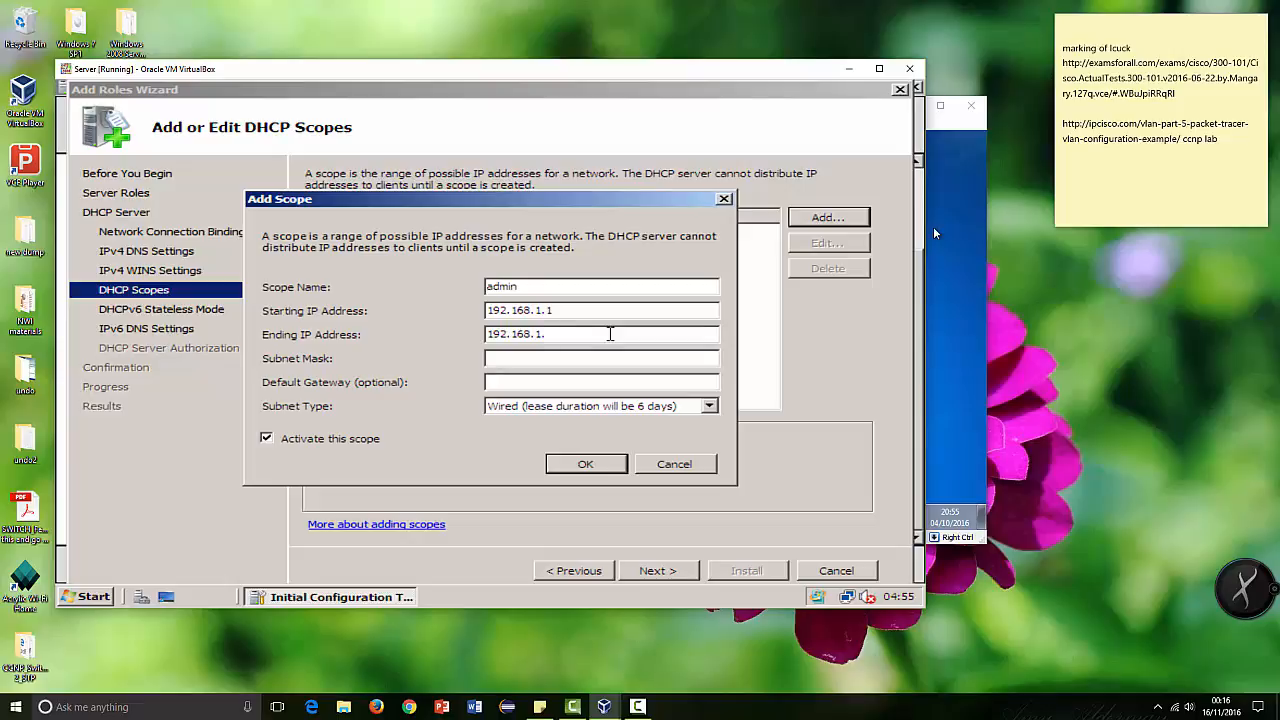
pyautogui.write('10')
pyautogui.write('0')
pyautogui.press('Tab')
pyautogui.write('25')
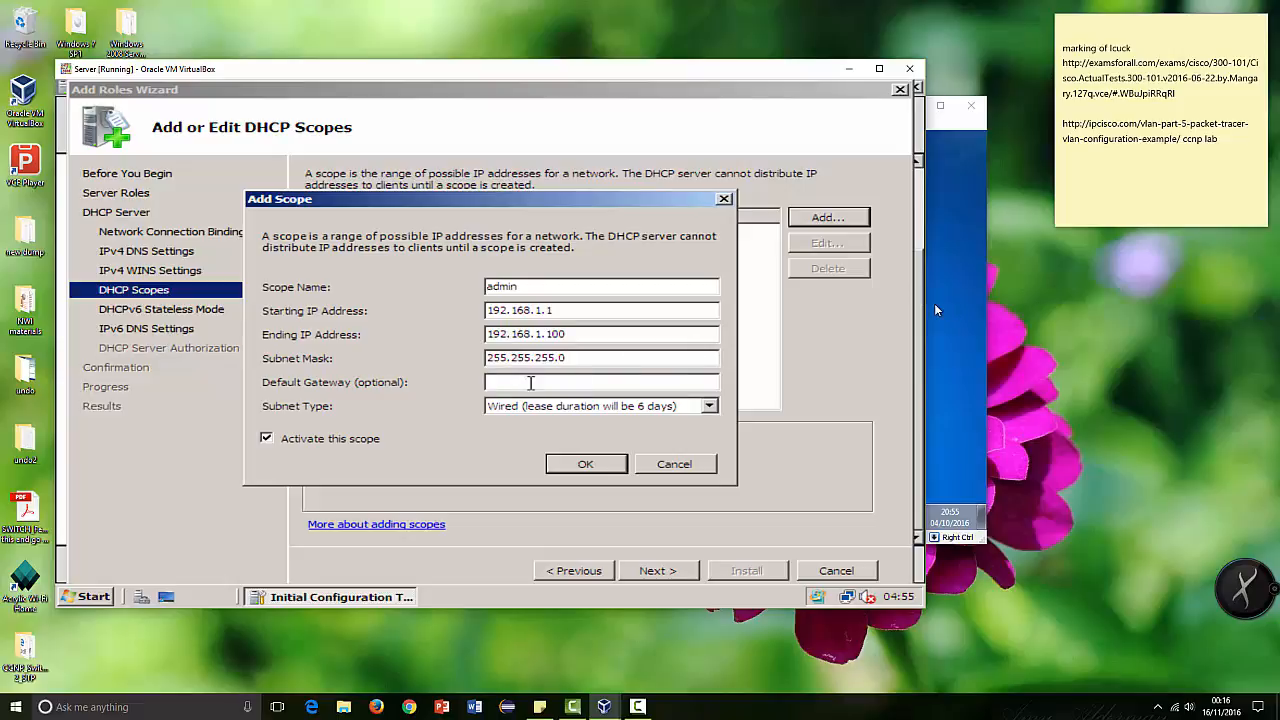
# Step: Set the scope's default gateway to 192.168.1.254, keep the Wired subnet type with 6 days' lease, and confirm the scope
pyautogui.click(494, 382)
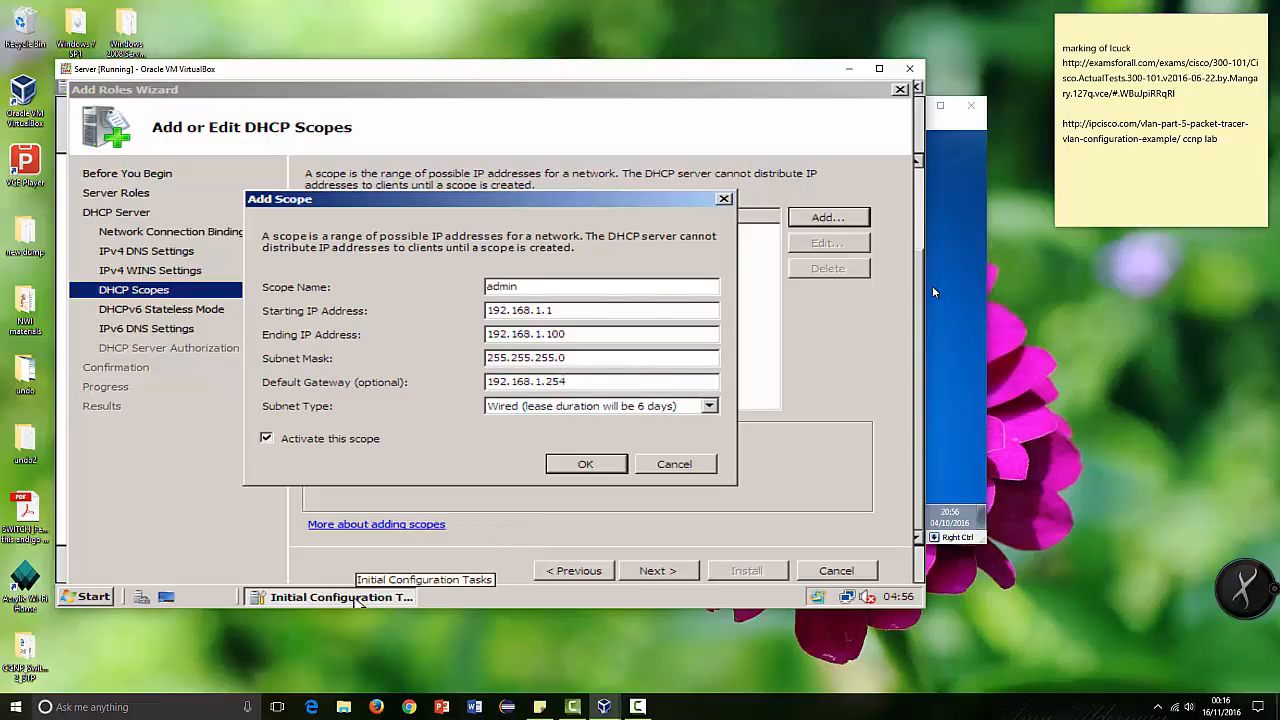
pyautogui.click(354, 597)
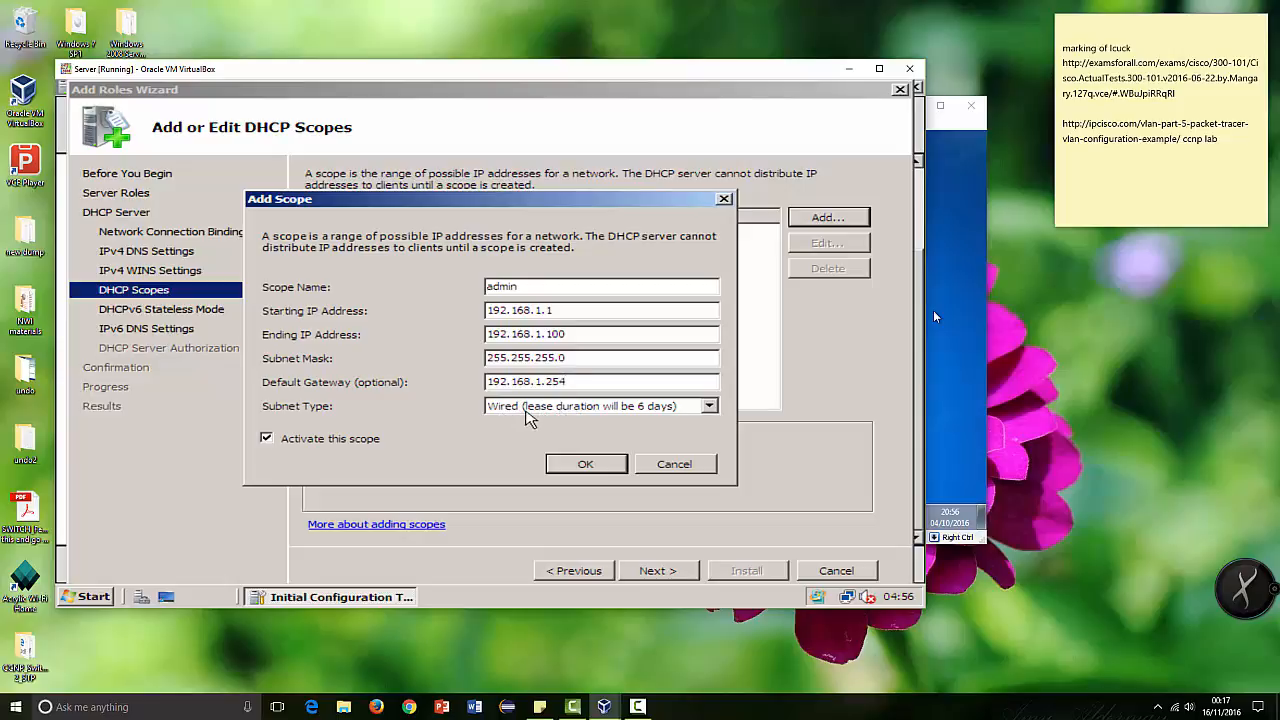
pyautogui.click(634, 405)
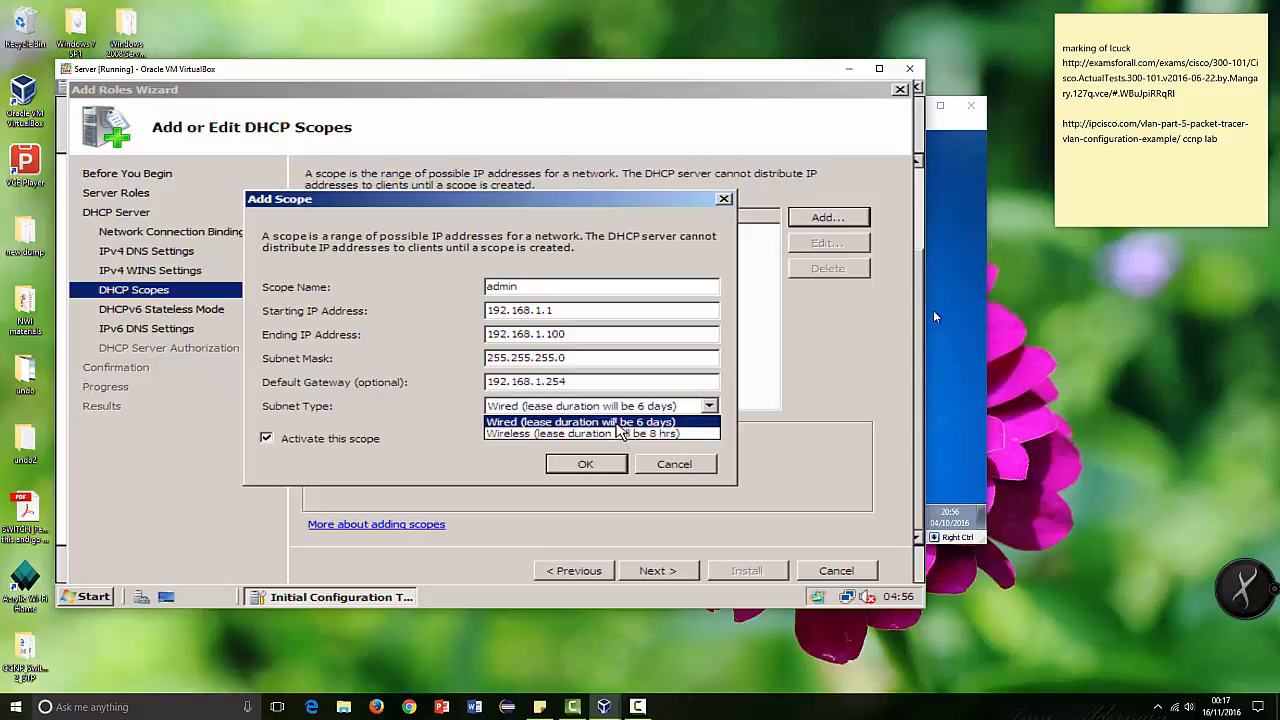
pyautogui.click(574, 422)
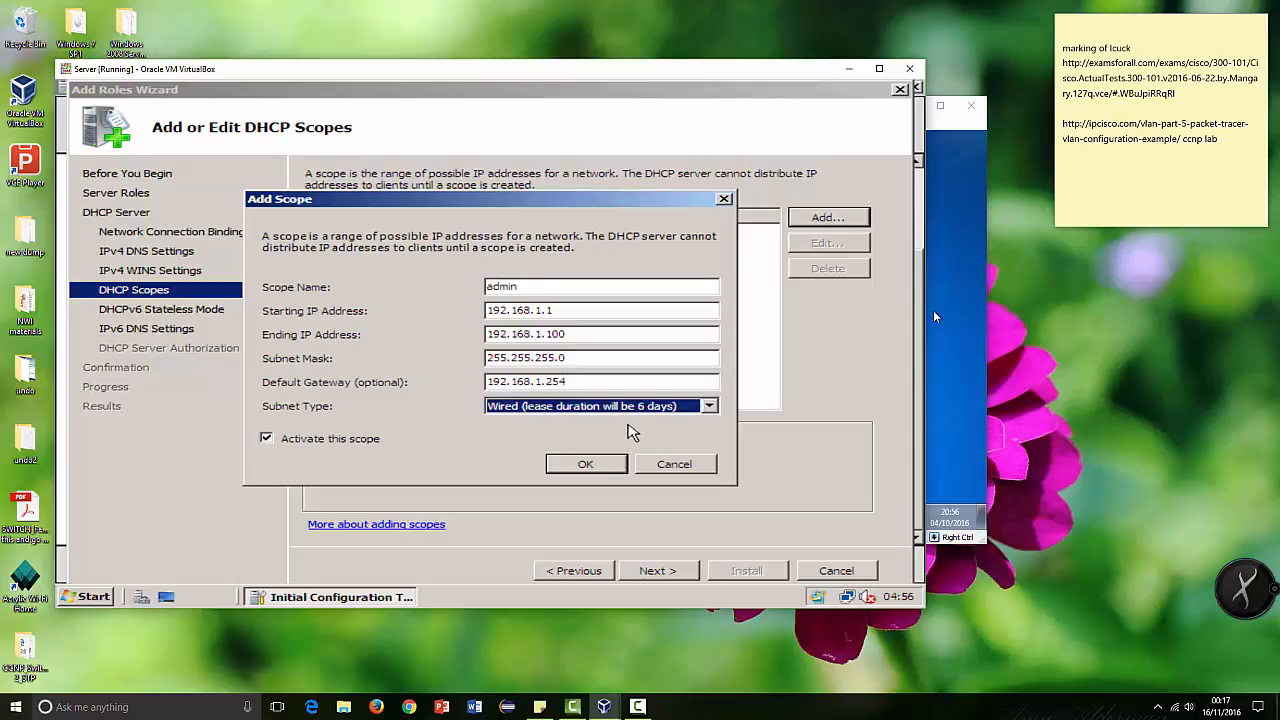
pyautogui.click(586, 465)
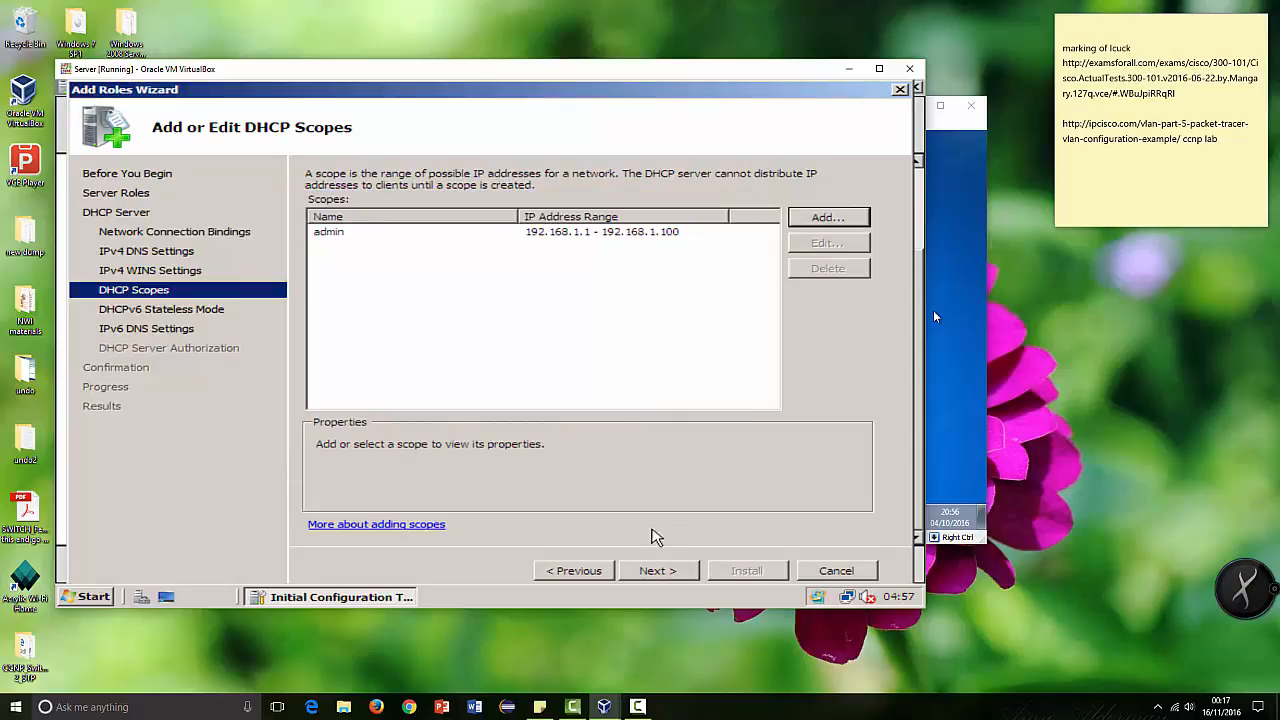
# Step: Accept the scope list and disable DHCPv6 stateless mode for this server
pyautogui.click(660, 571)
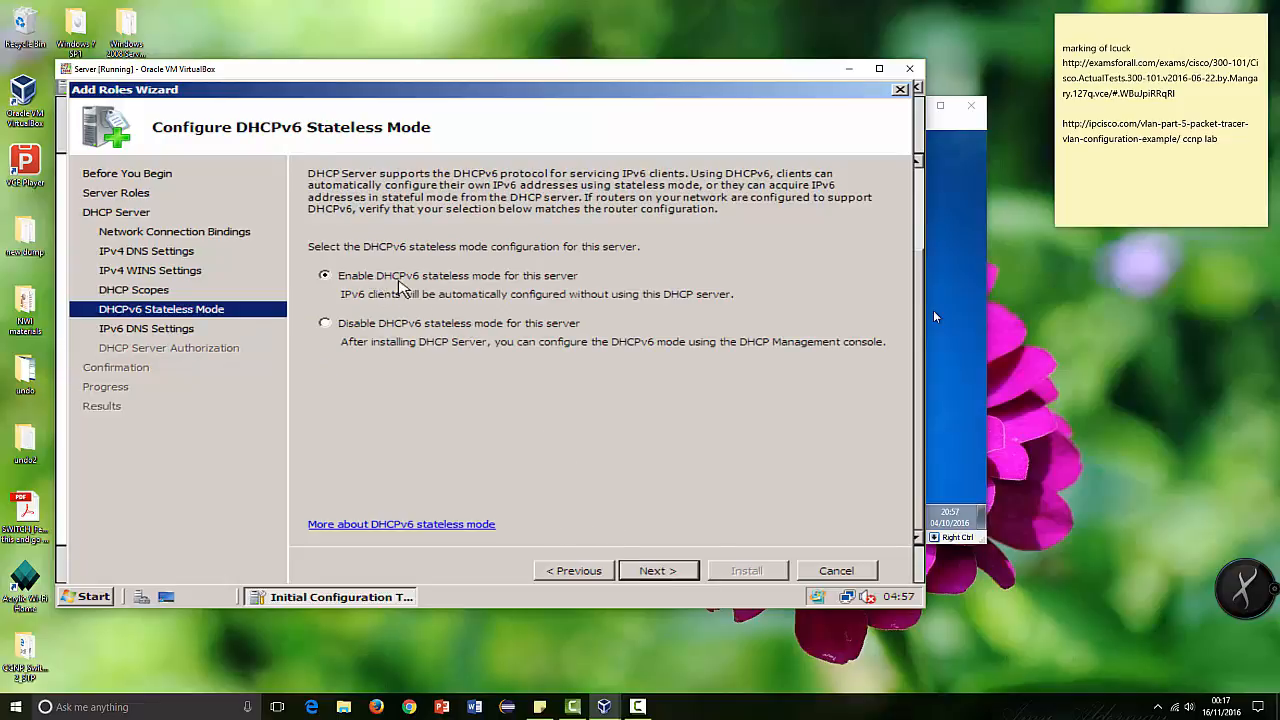
pyautogui.click(398, 326)
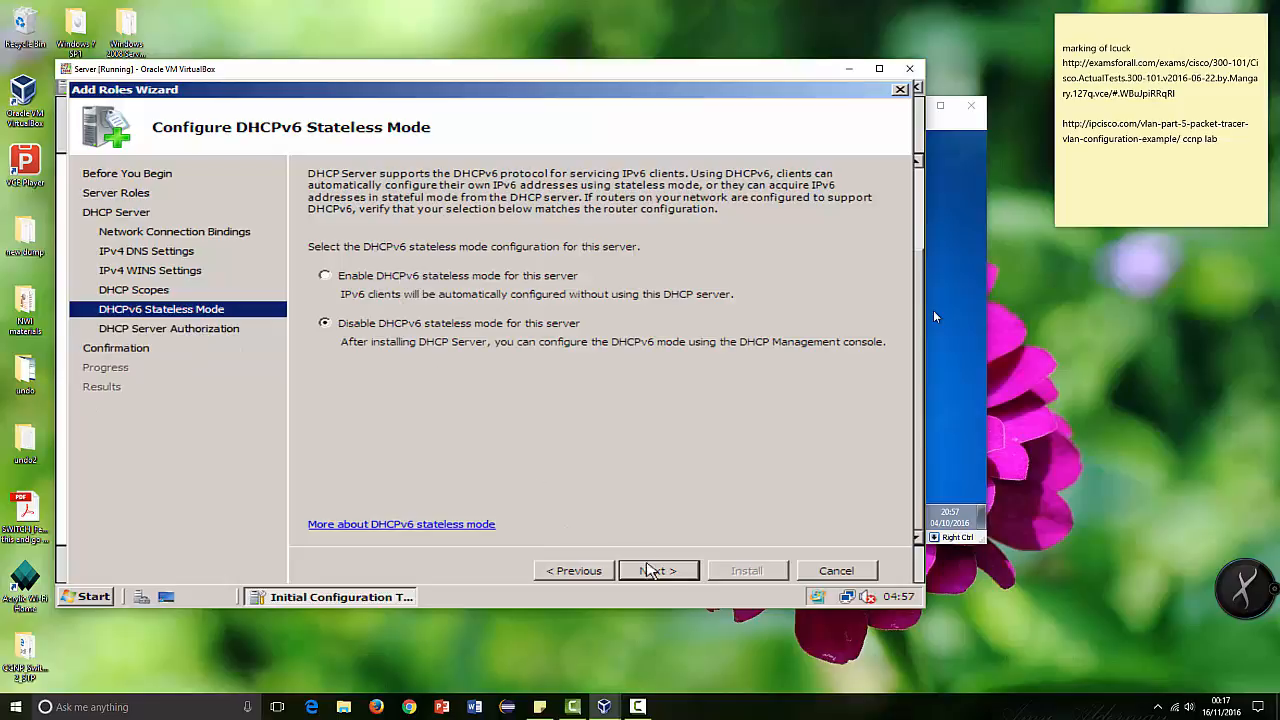
pyautogui.click(655, 570)
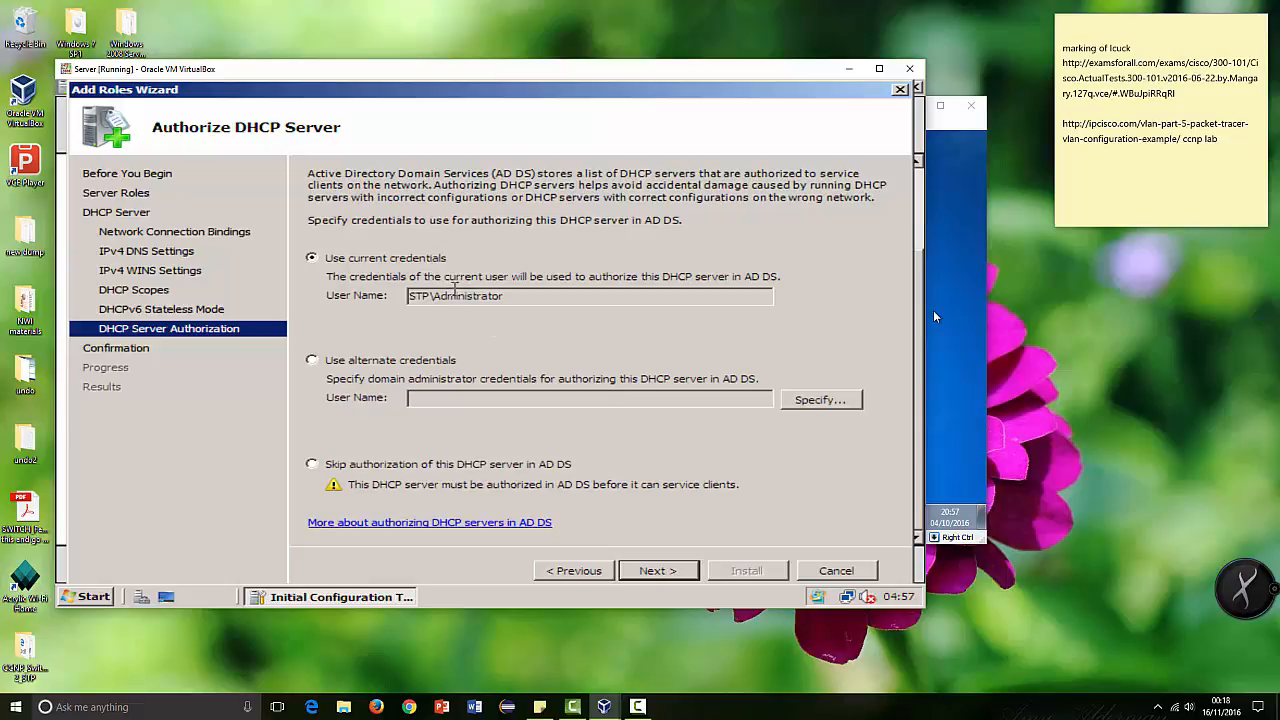
# Step: Authorize the DHCP server with the current credentials, install the role and close the wizard
pyautogui.click(660, 570)
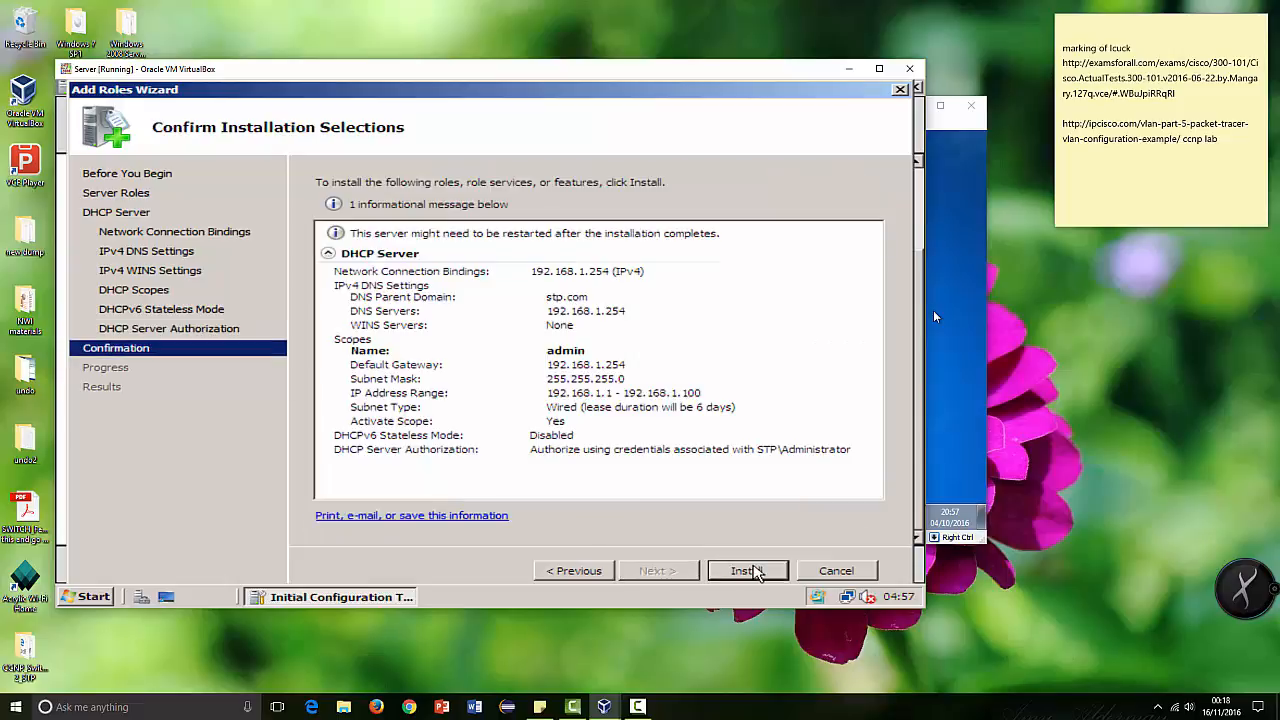
pyautogui.click(750, 571)
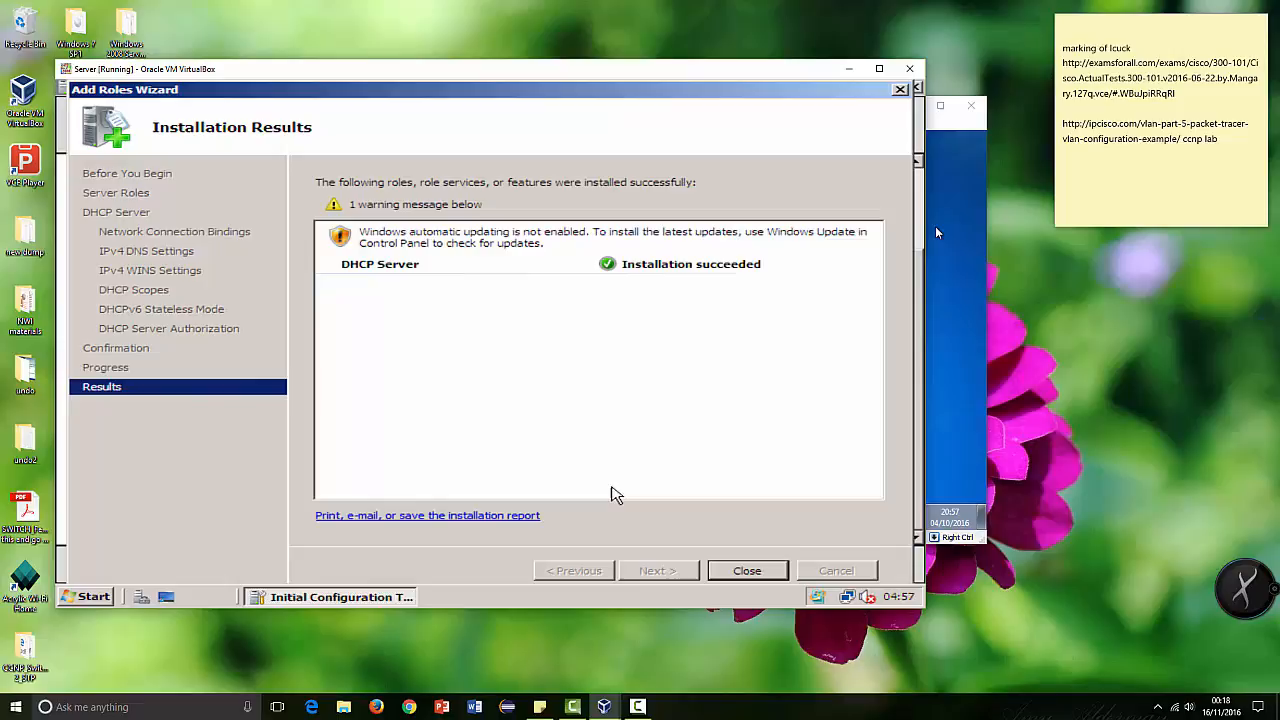
pyautogui.click(758, 570)
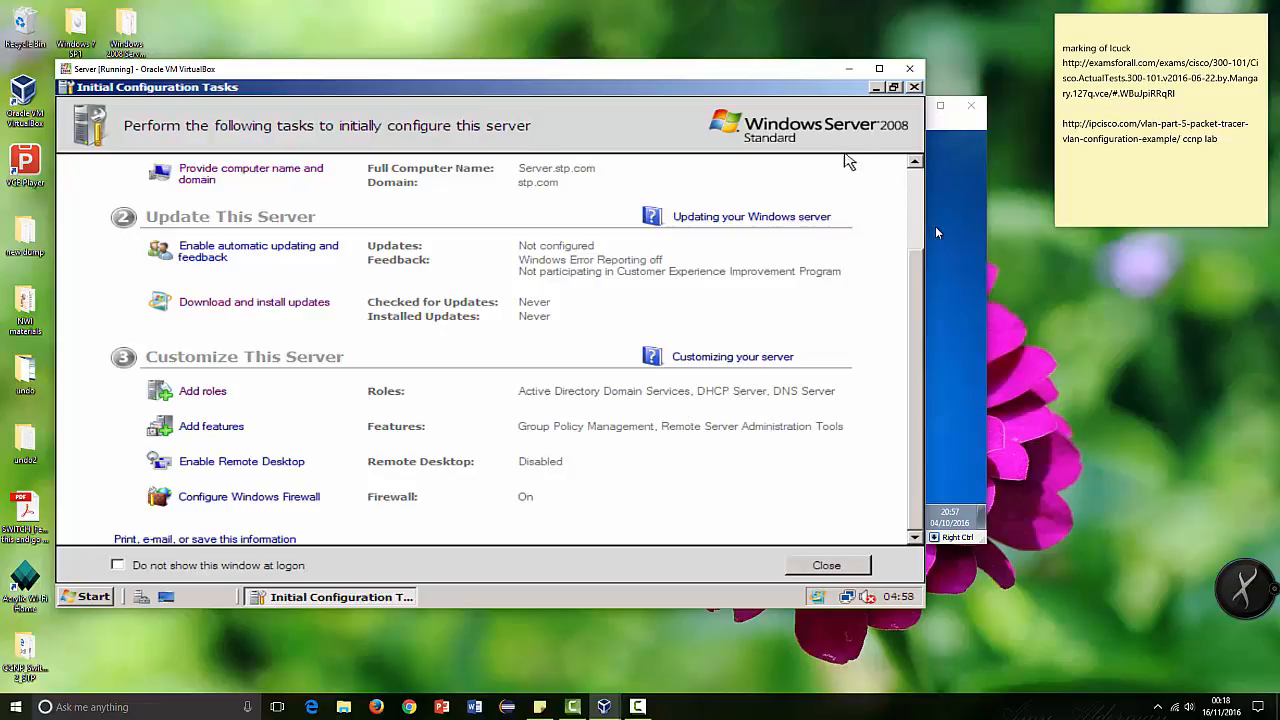
# Step: Check in Server Manager that the DHCP Server role is listed with its server, and close it again
pyautogui.click(876, 88)
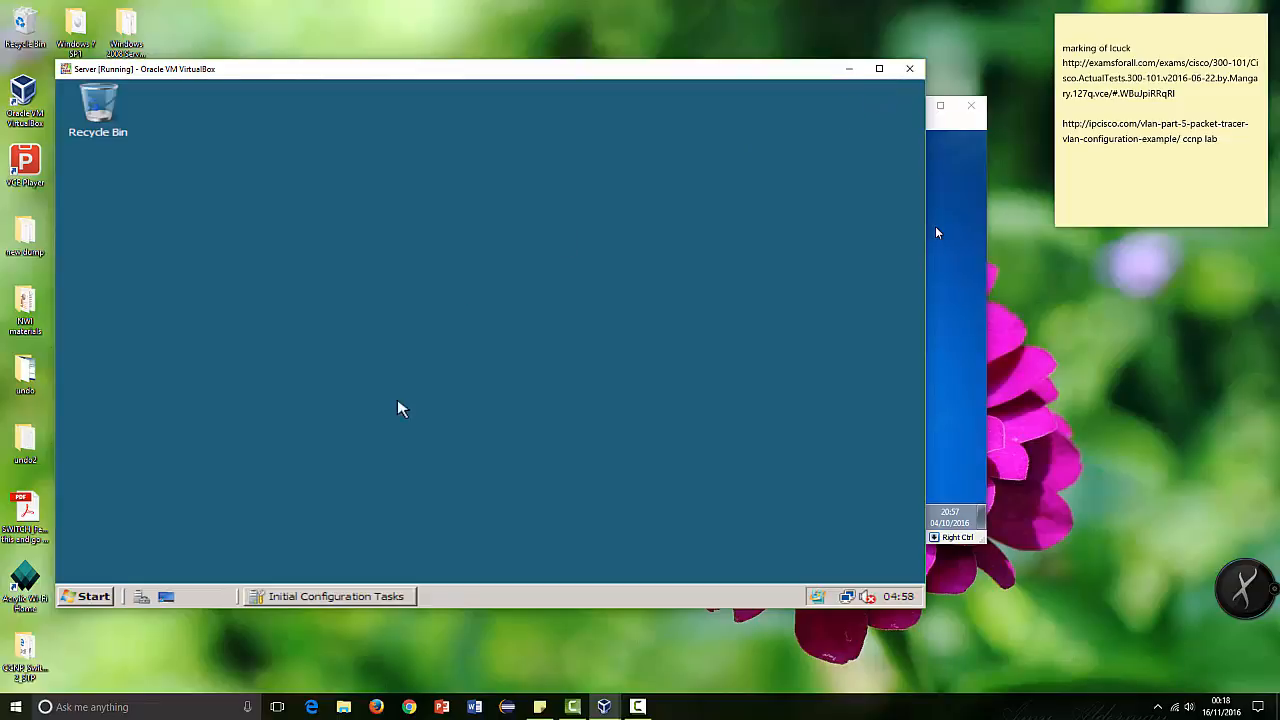
pyautogui.click(144, 599)
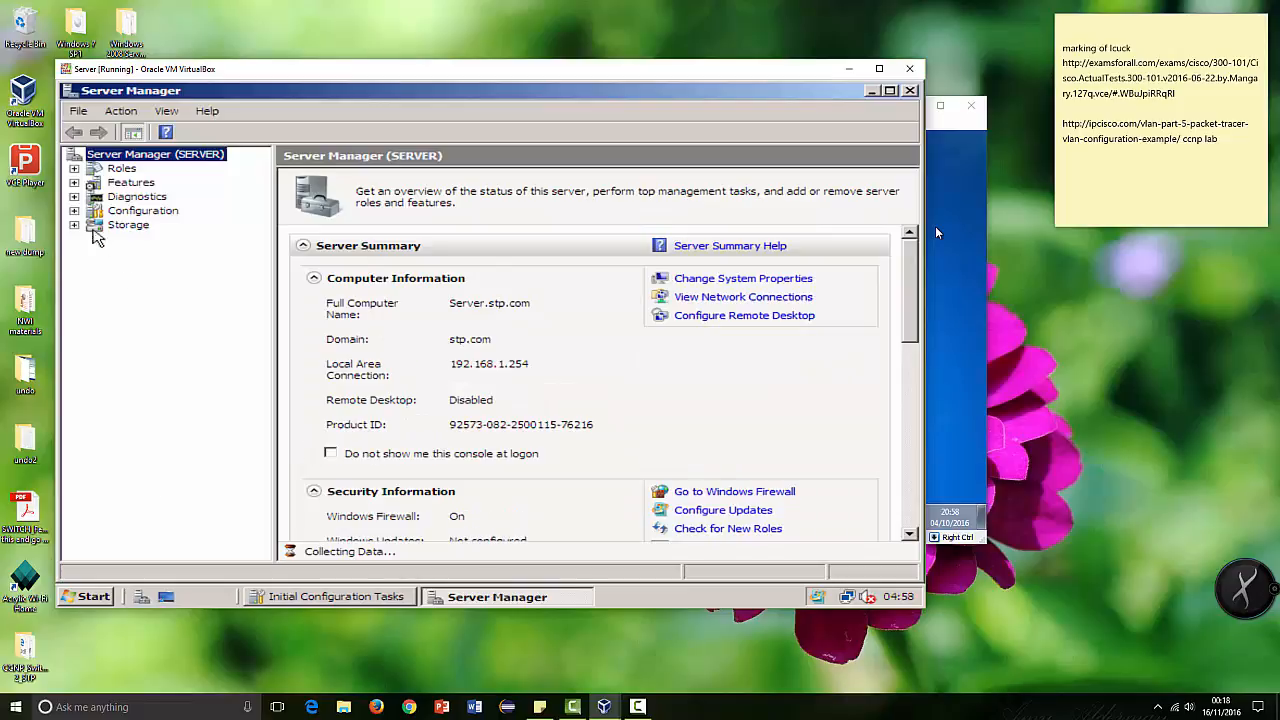
pyautogui.click(74, 168)
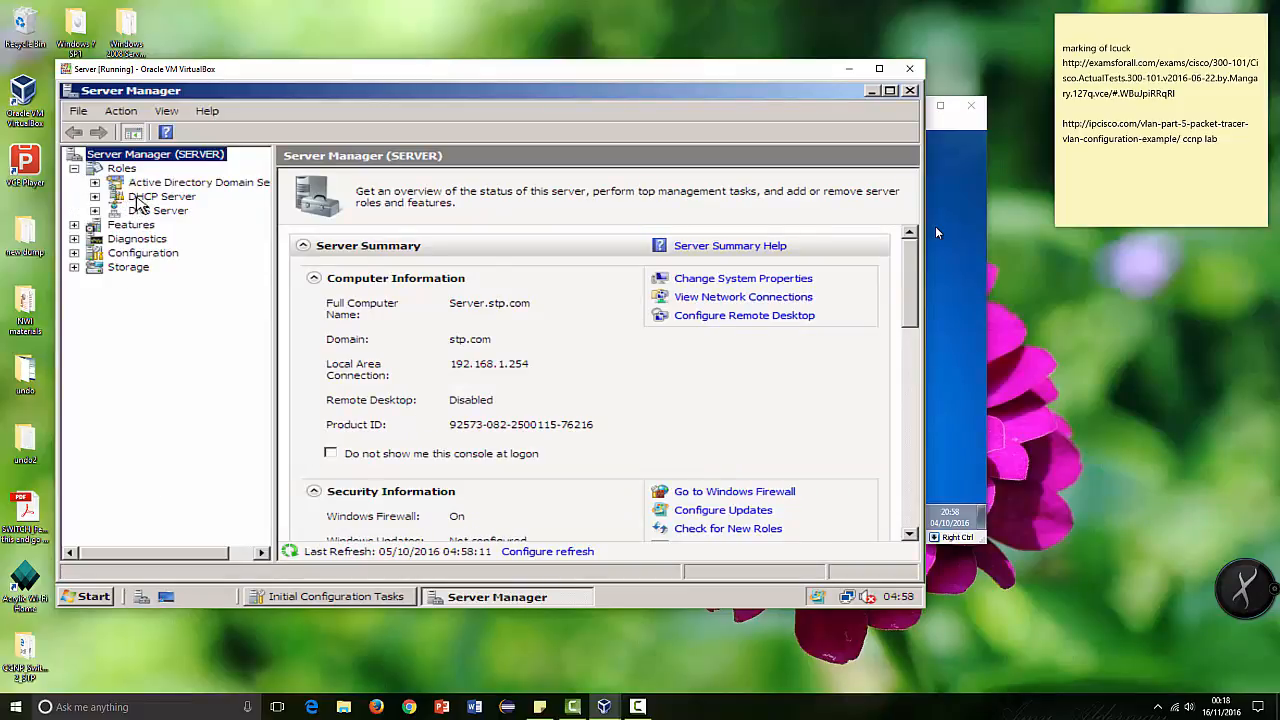
pyautogui.click(94, 197)
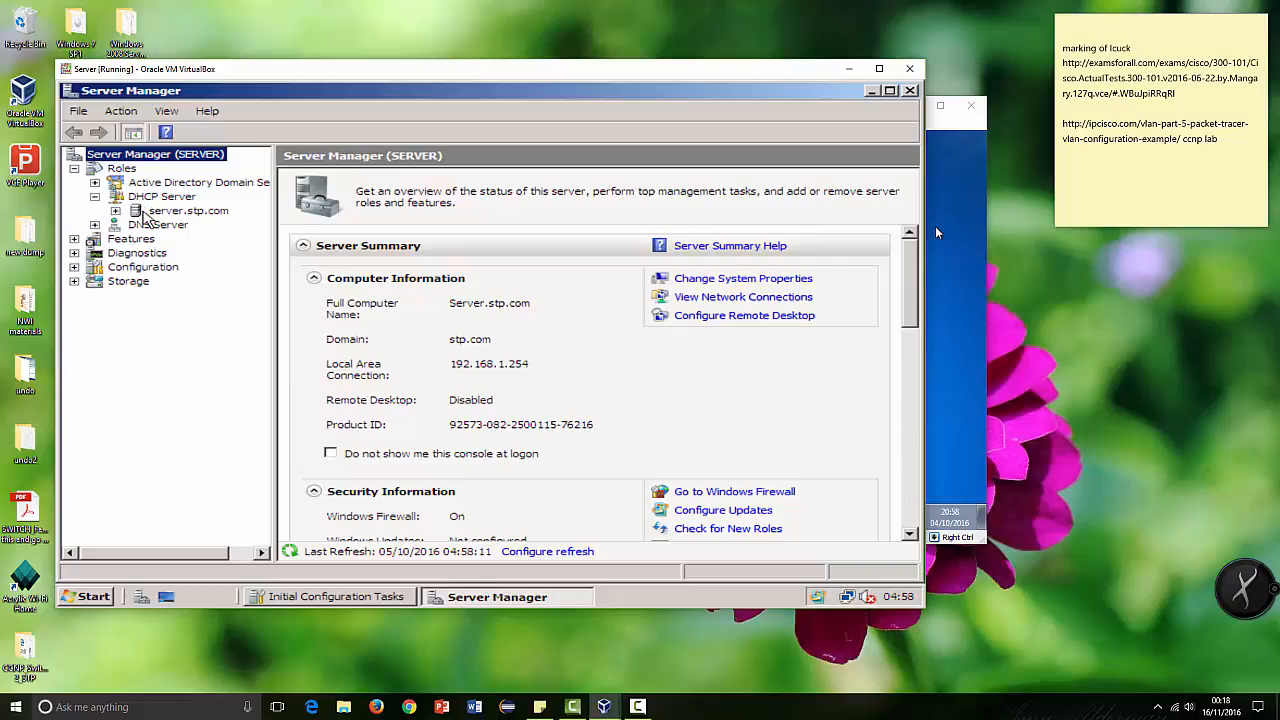
pyautogui.click(910, 92)
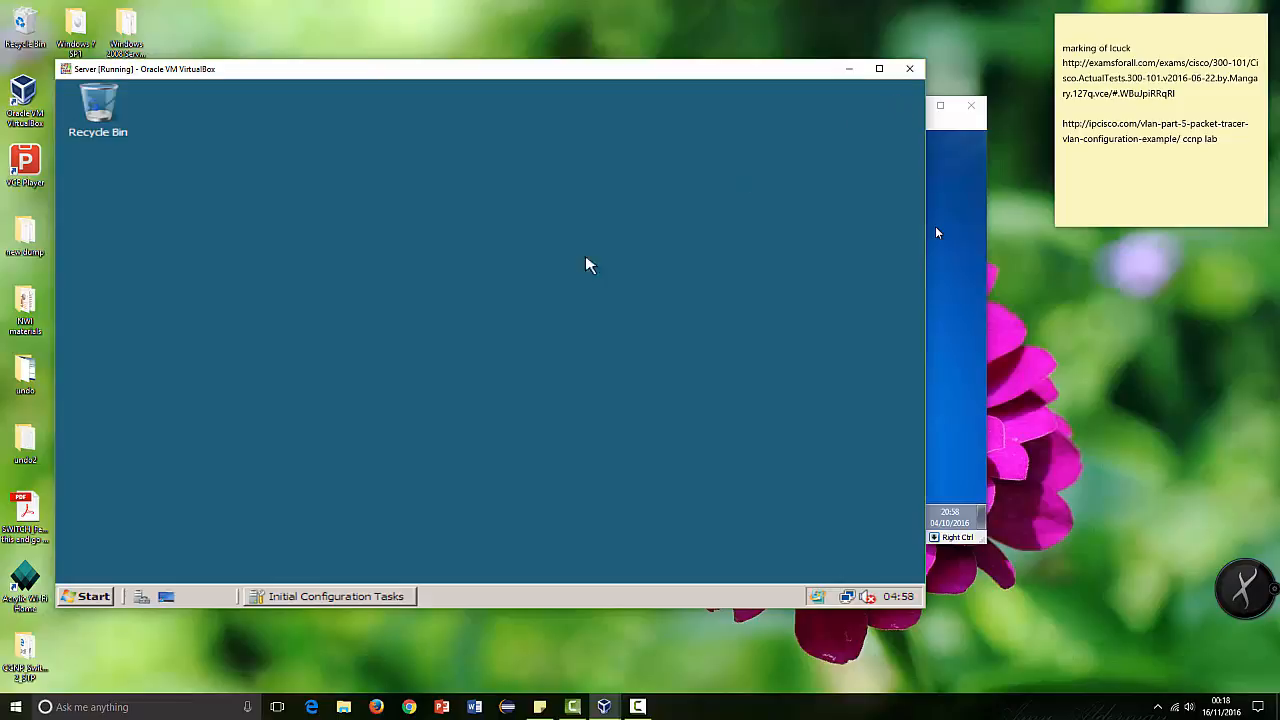
# Step: Open the DHCP administrative console and expand server.stp.com and its IPv4 node
pyautogui.click(88, 597)
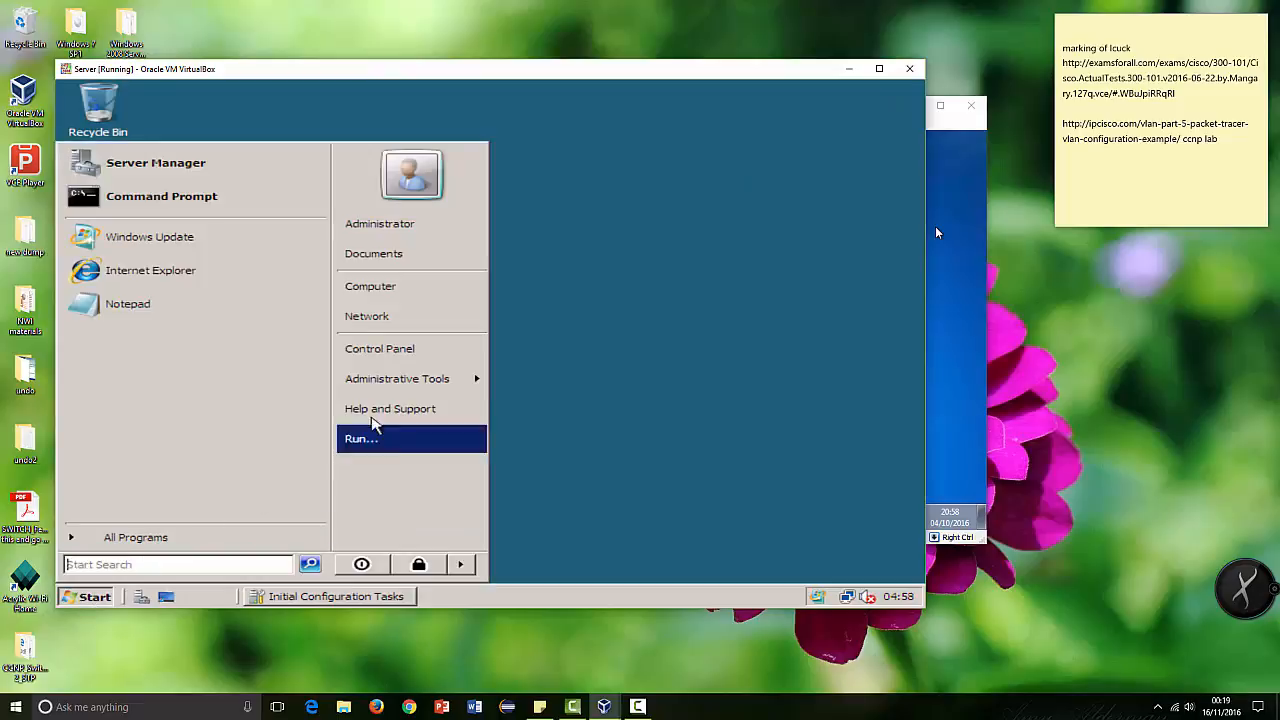
pyautogui.moveTo(423, 375)
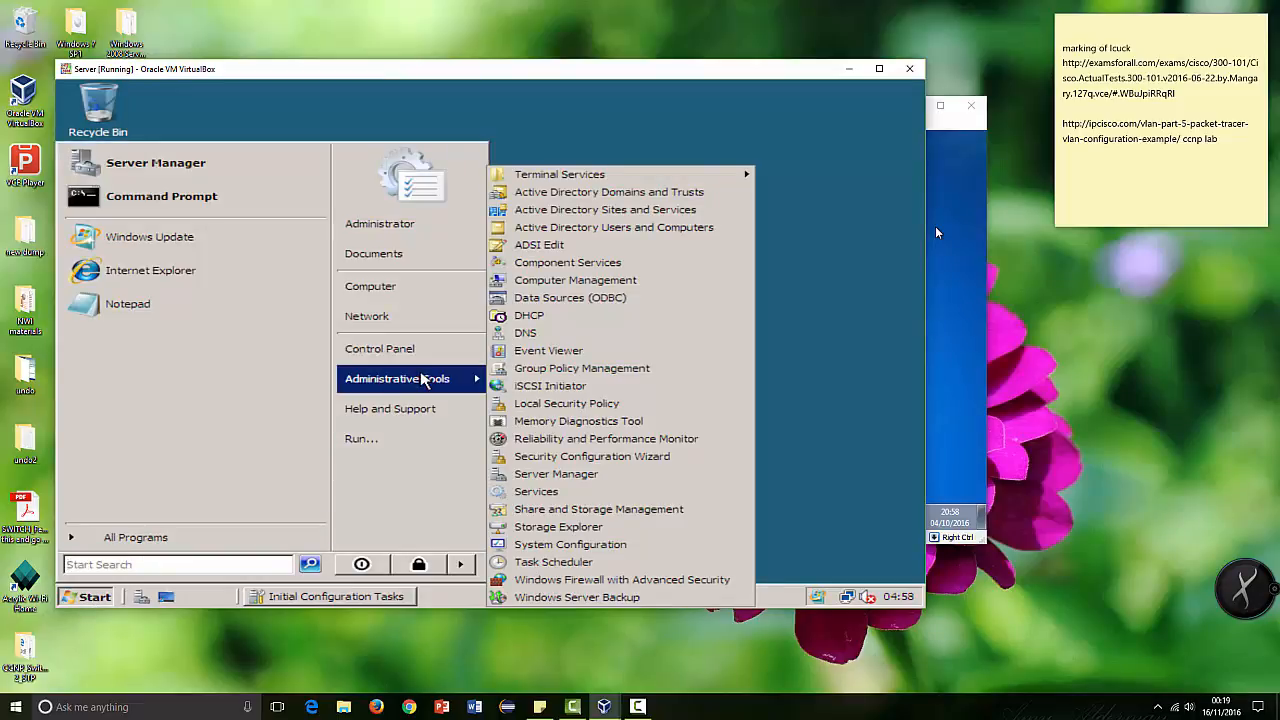
pyautogui.click(531, 318)
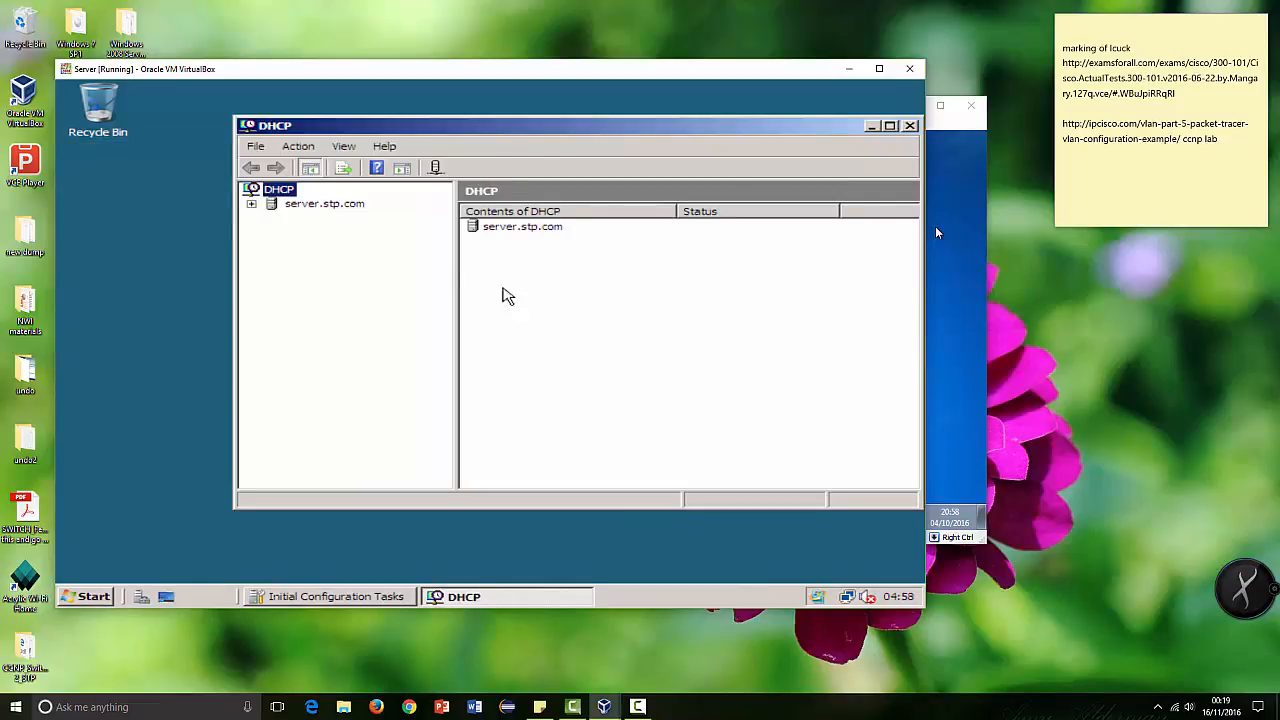
pyautogui.click(251, 204)
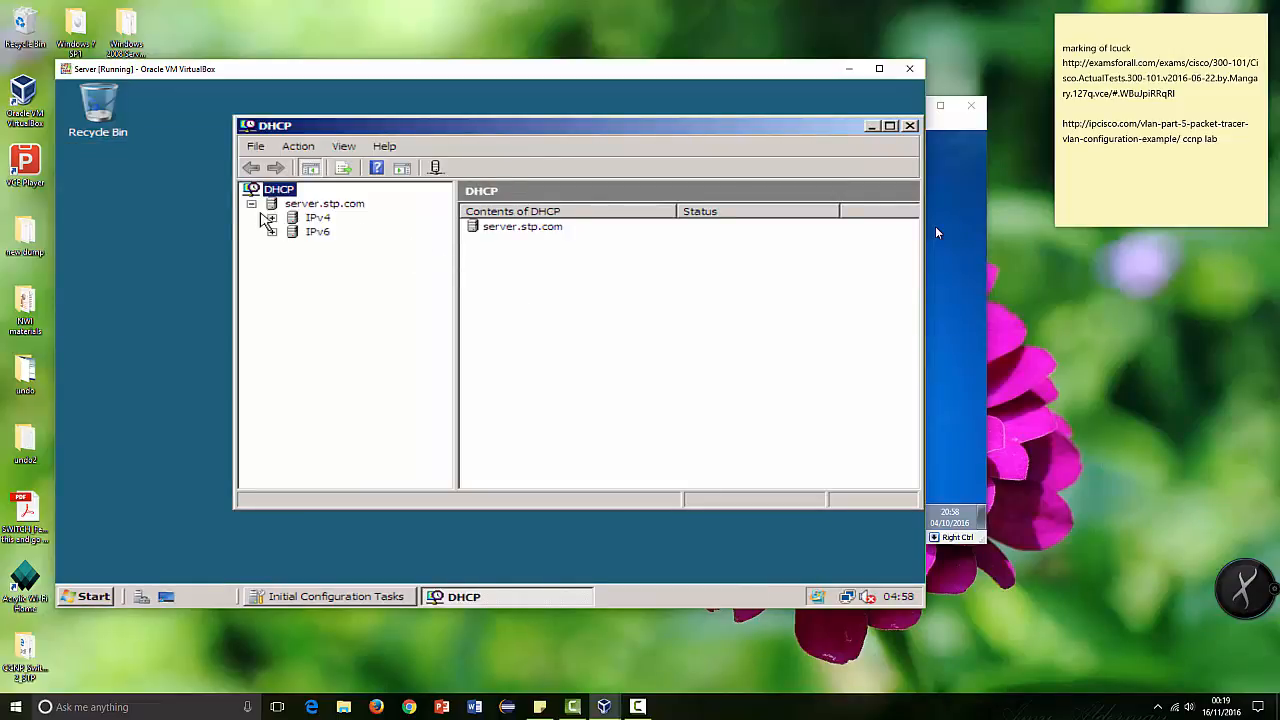
pyautogui.click(271, 218)
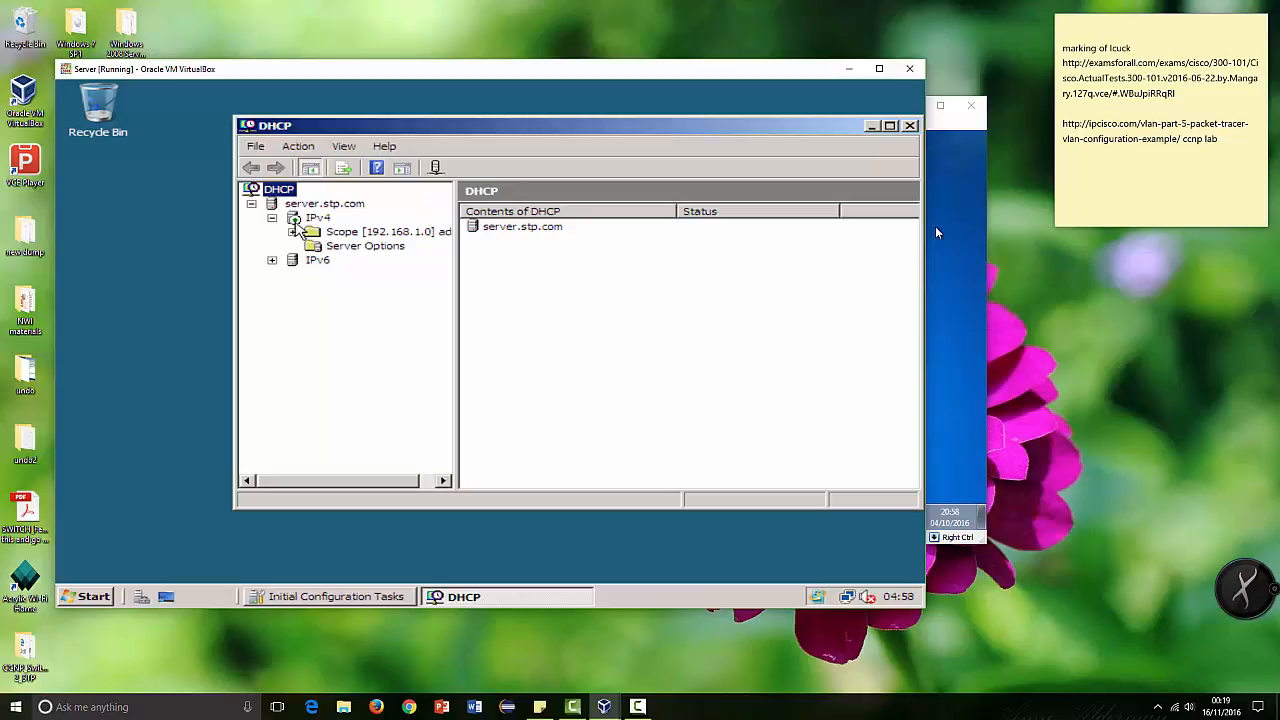
pyautogui.rightClick(296, 218)
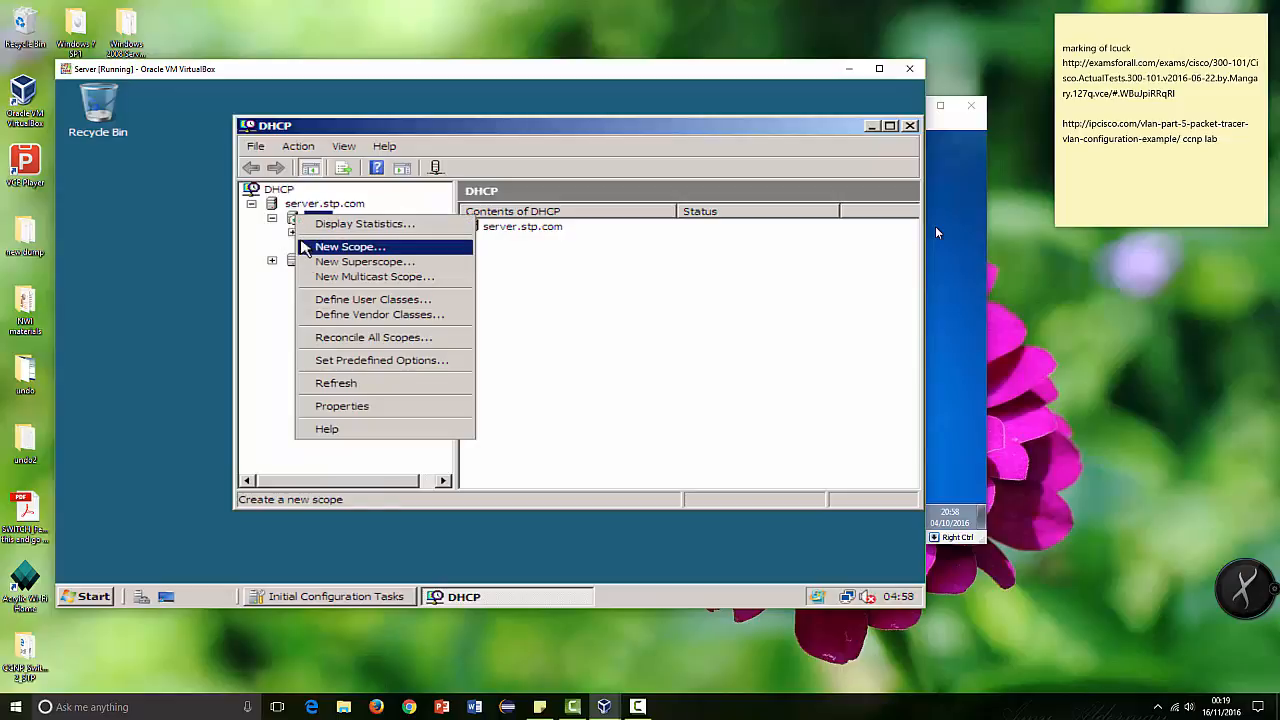
pyautogui.click(267, 355)
pyautogui.click(318, 218)
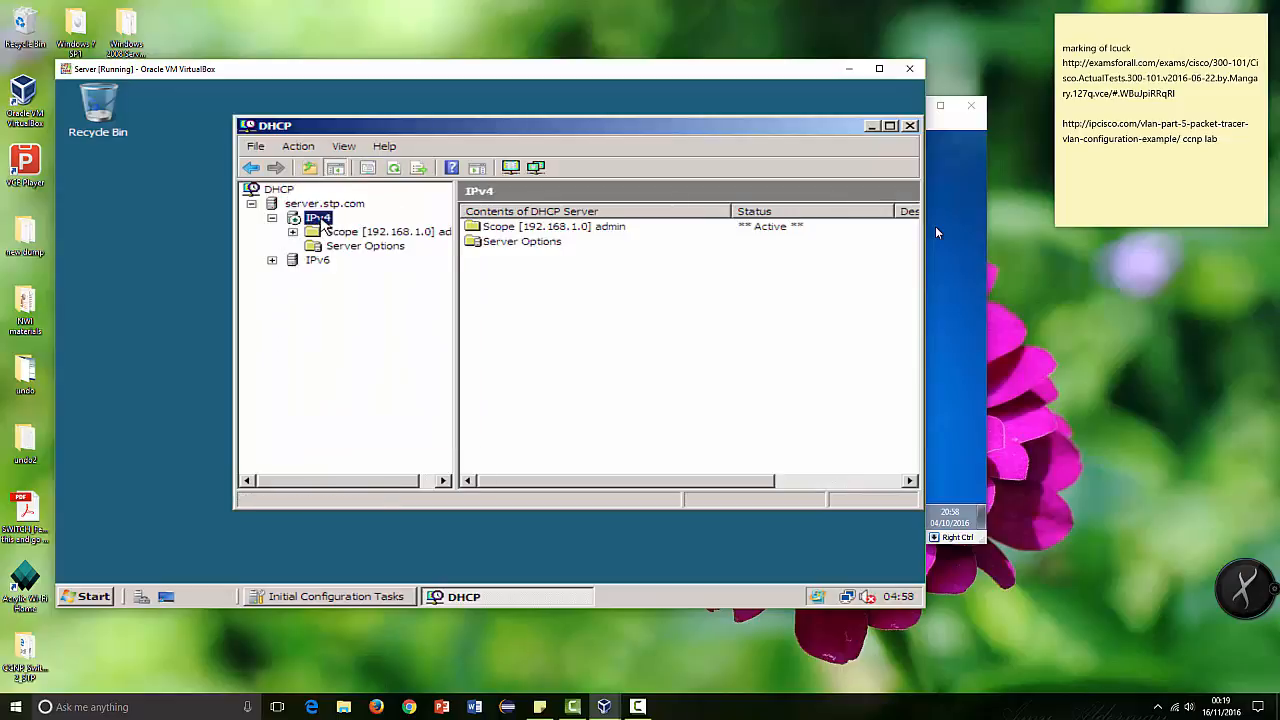
pyautogui.rightClick(318, 218)
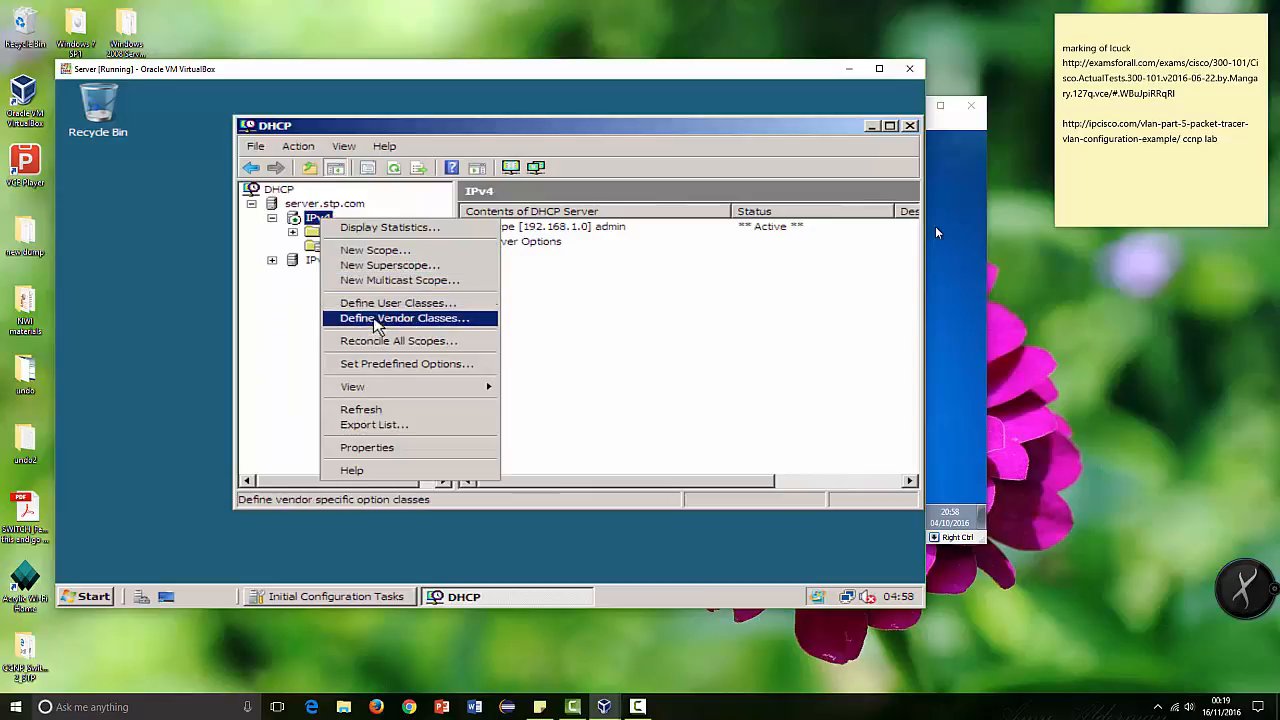
pyautogui.click(320, 345)
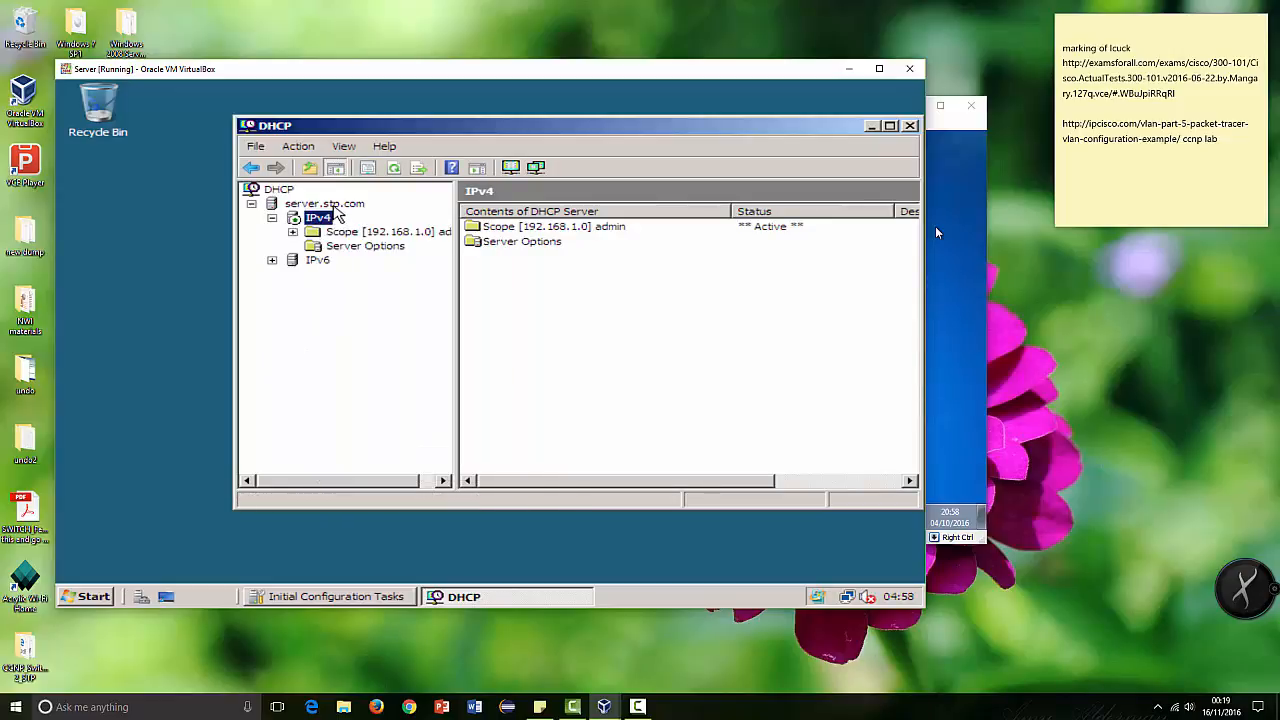
pyautogui.rightClick(340, 206)
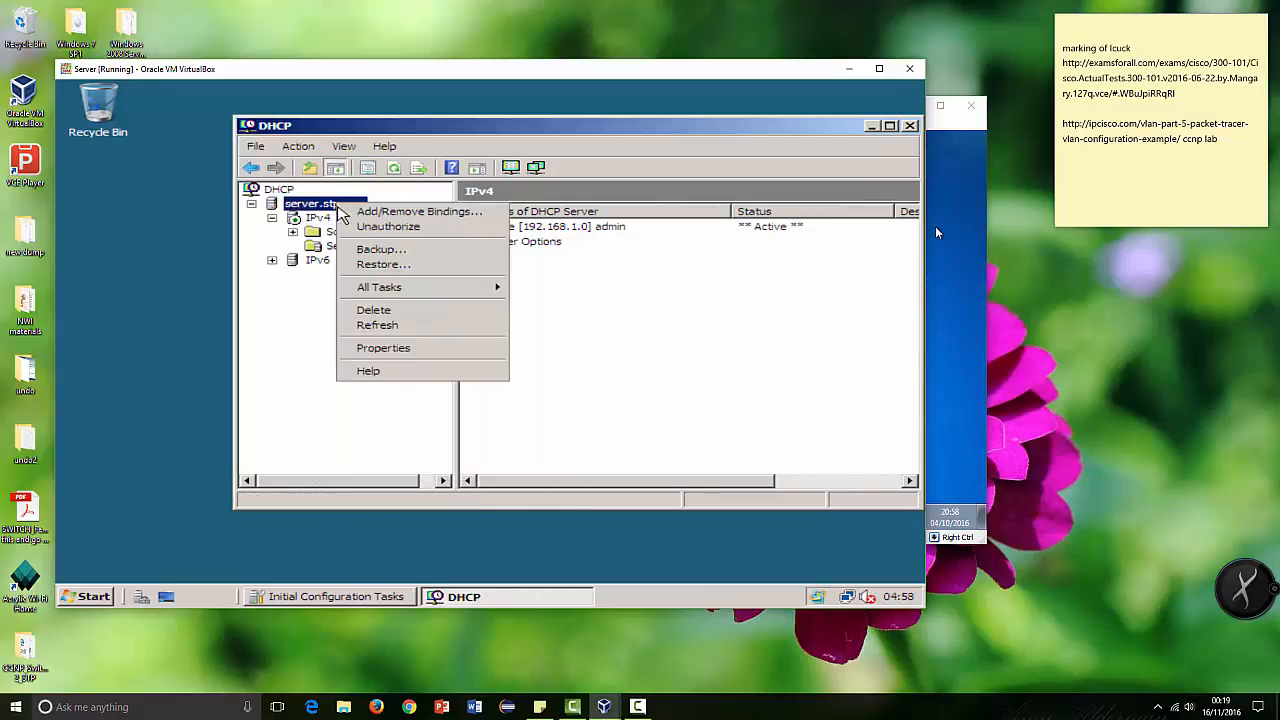
pyautogui.click(283, 349)
# Step: Expand the 192.168.1.0 admin scope under the IPv4 node and keep it selected
pyautogui.click(318, 219)
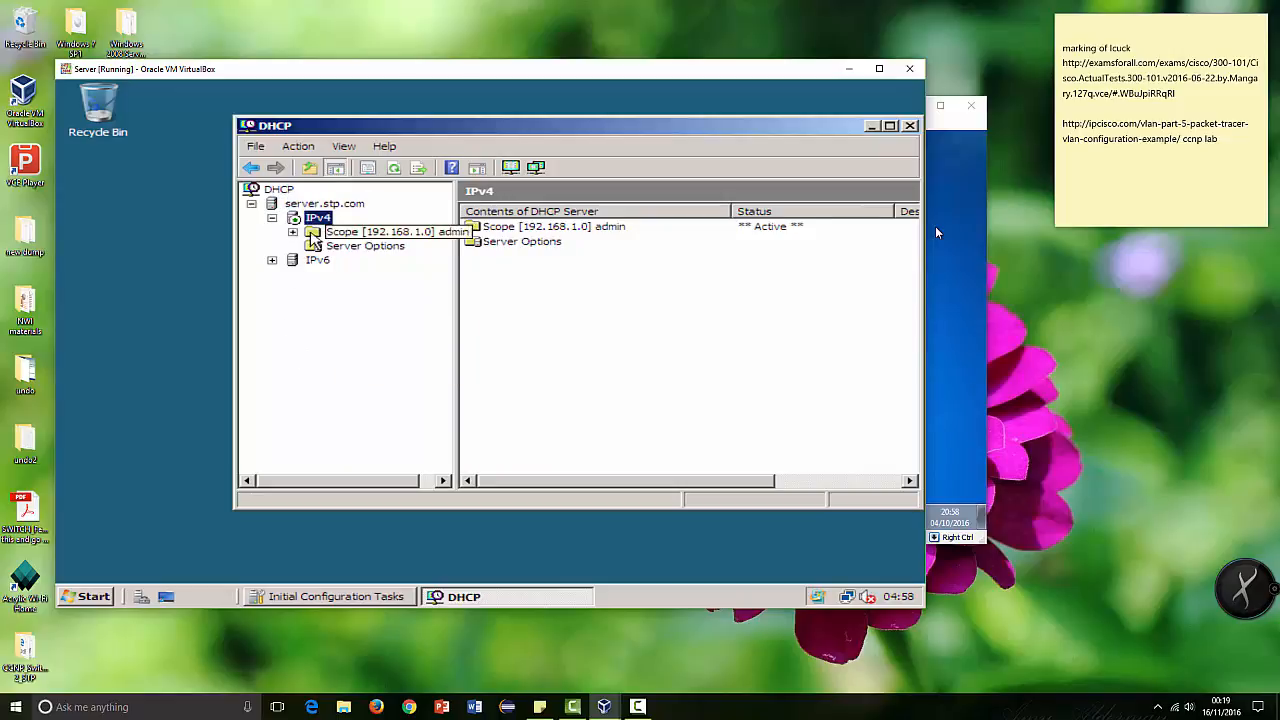
pyautogui.doubleClick(328, 232)
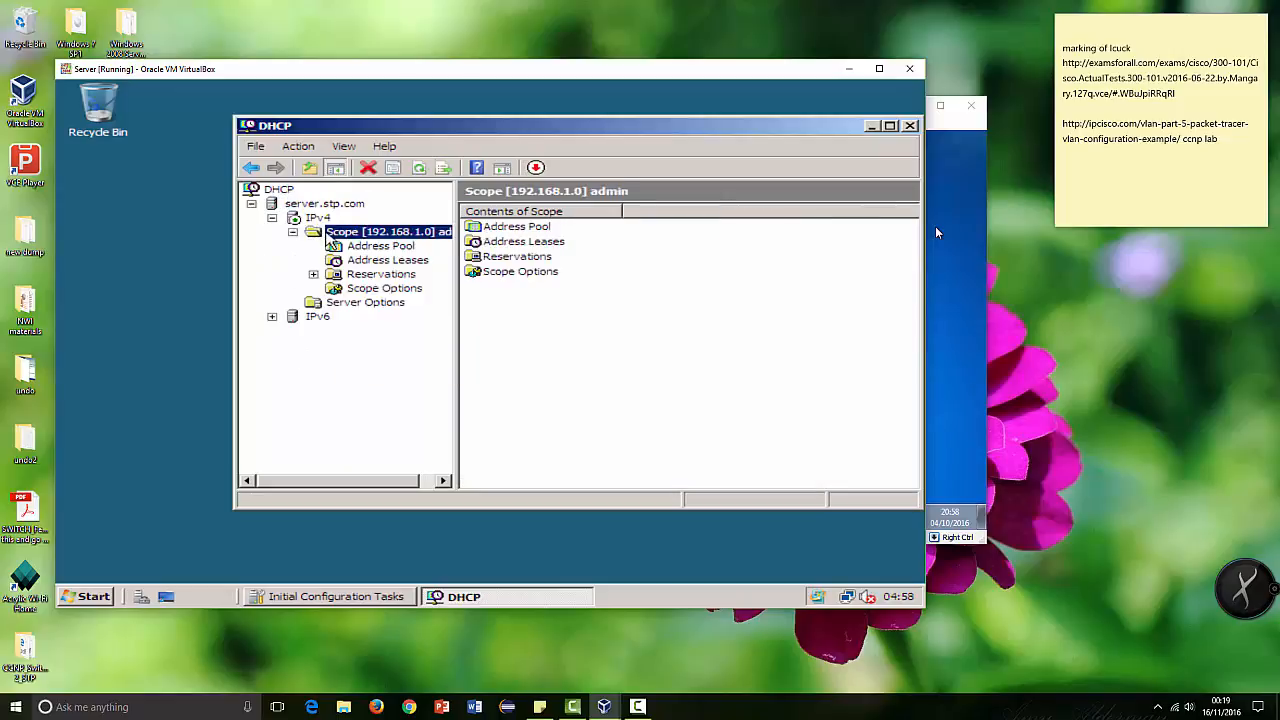
pyautogui.rightClick(330, 238)
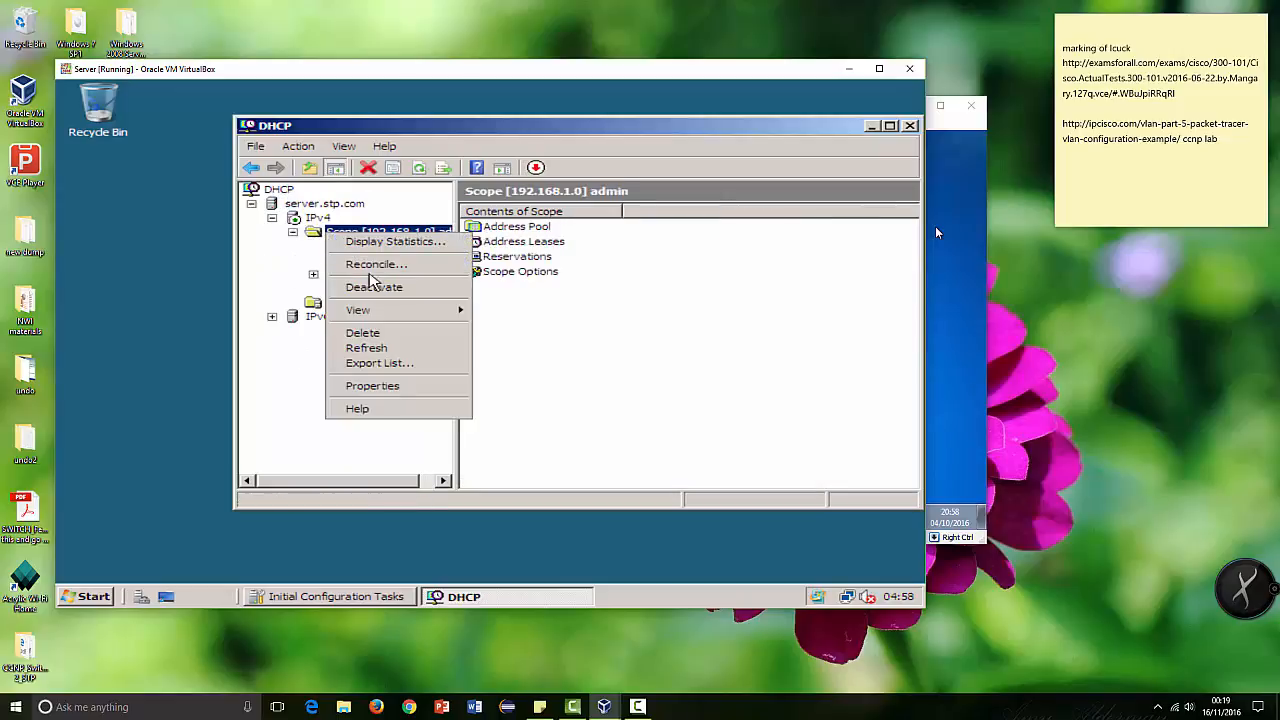
pyautogui.click(337, 232)
# Step: Deactivate the 192.168.1.0 admin scope and activate it again
pyautogui.rightClick(340, 231)
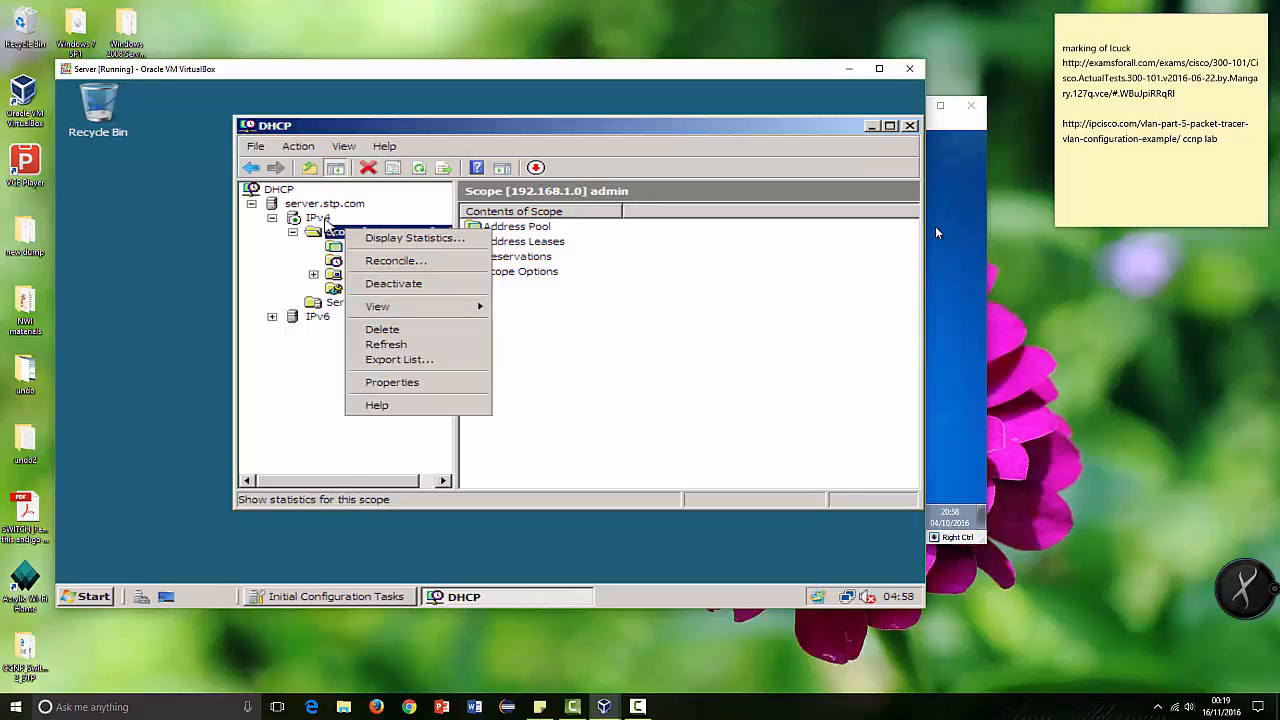
pyautogui.click(382, 284)
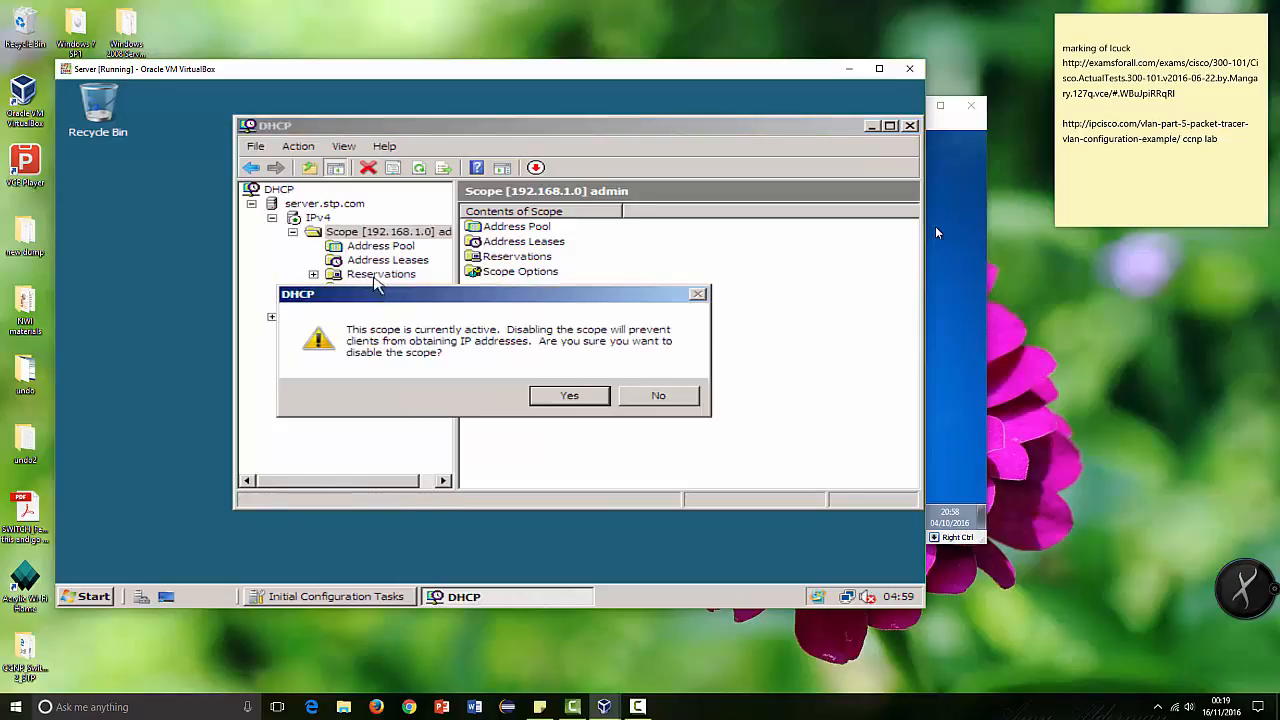
pyautogui.click(565, 397)
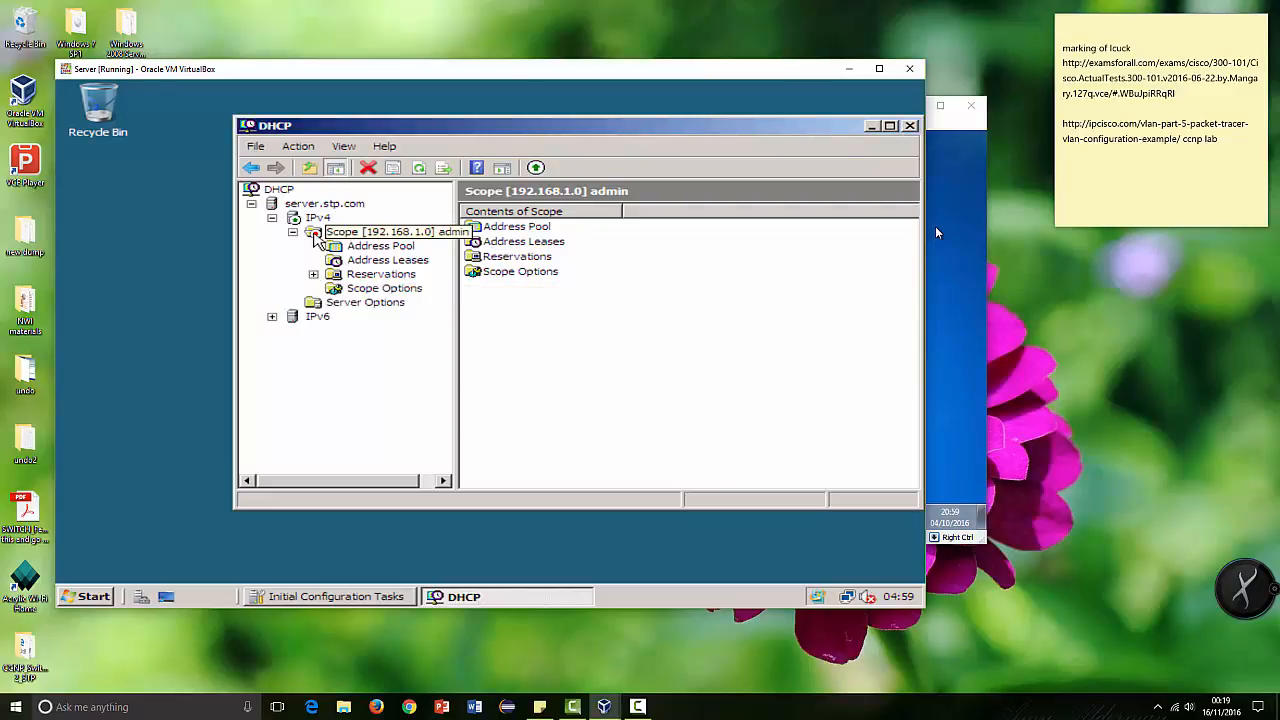
pyautogui.rightClick(316, 238)
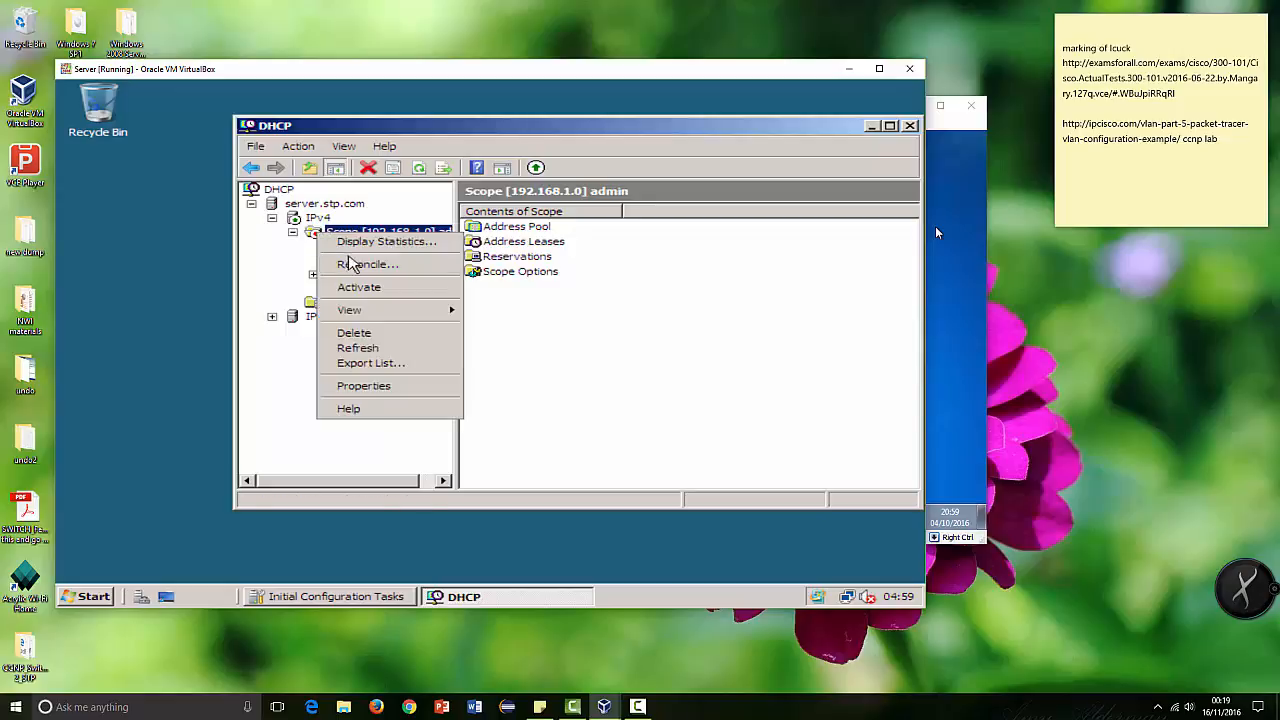
pyautogui.click(357, 286)
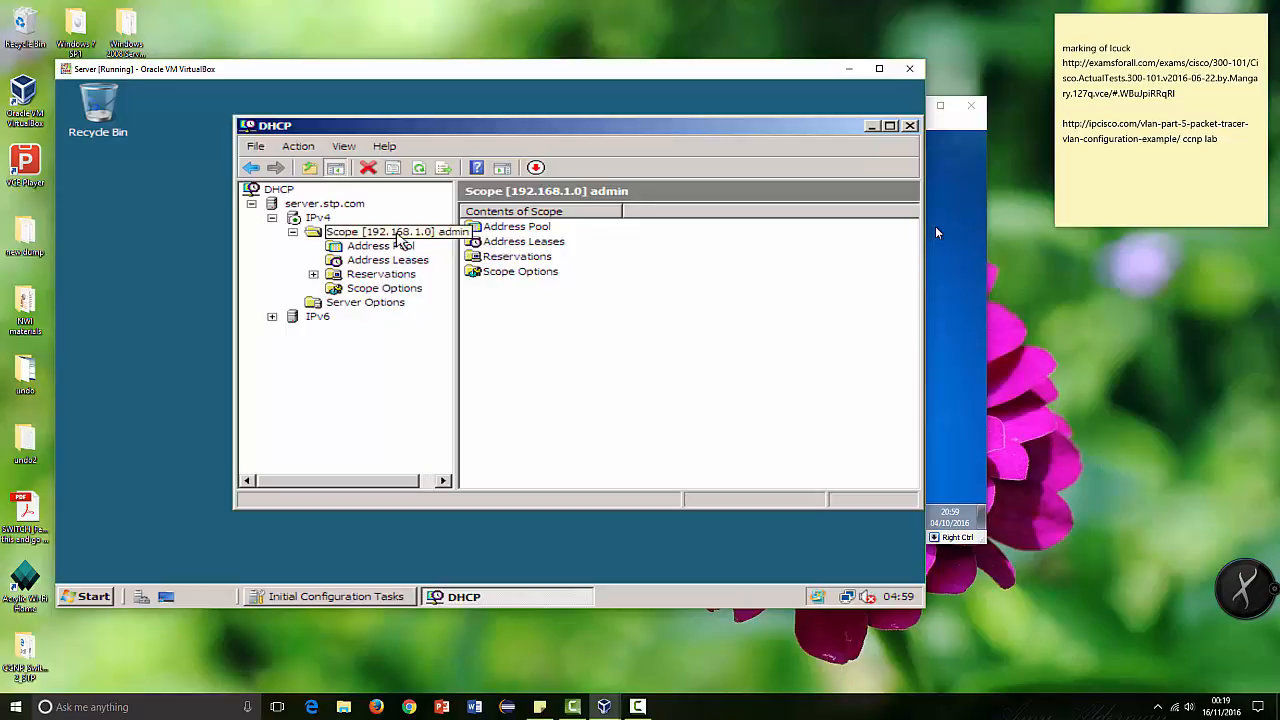
# Step: Review the admin scope's address pool range and its list of address leases
pyautogui.click(400, 245)
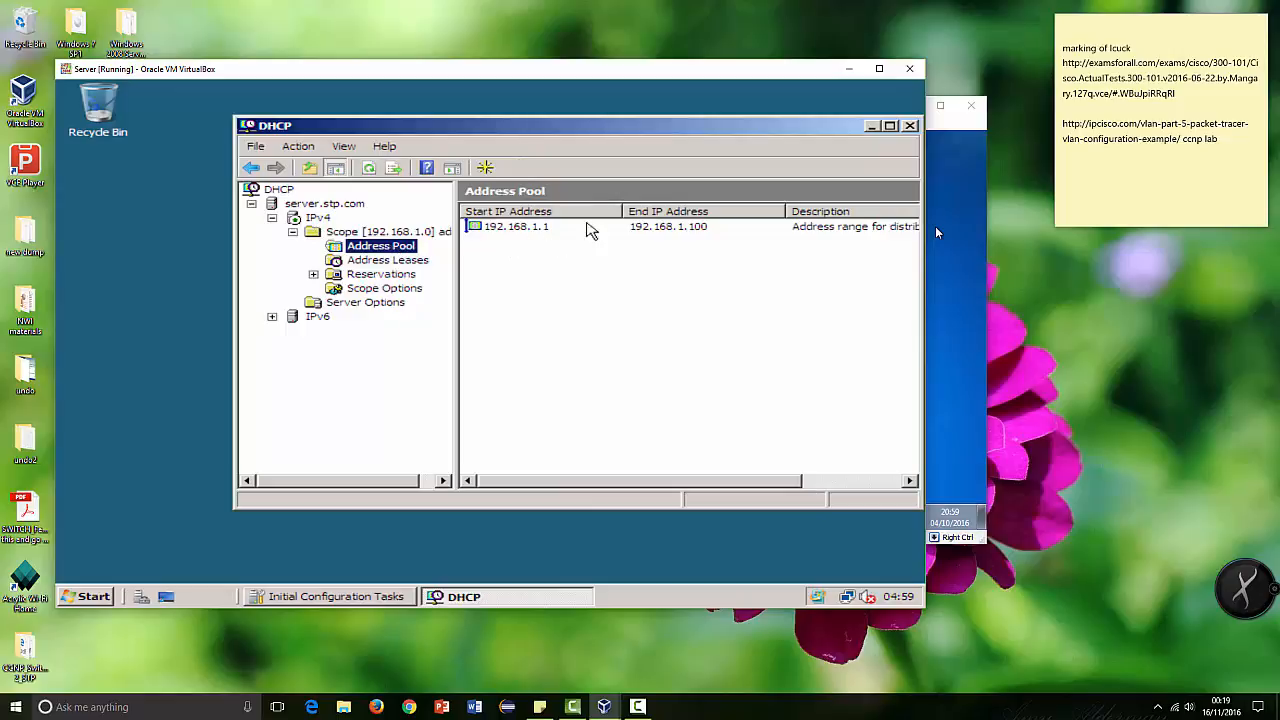
pyautogui.click(405, 262)
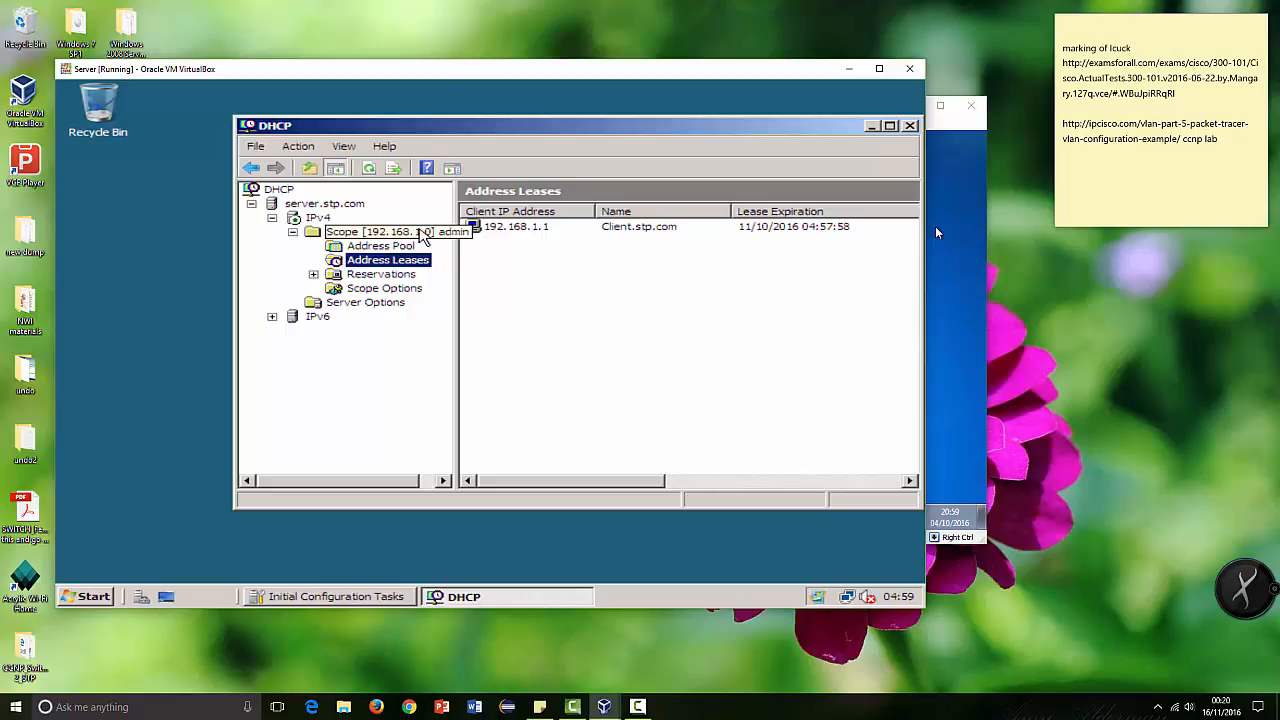
pyautogui.click(420, 232)
pyautogui.click(395, 246)
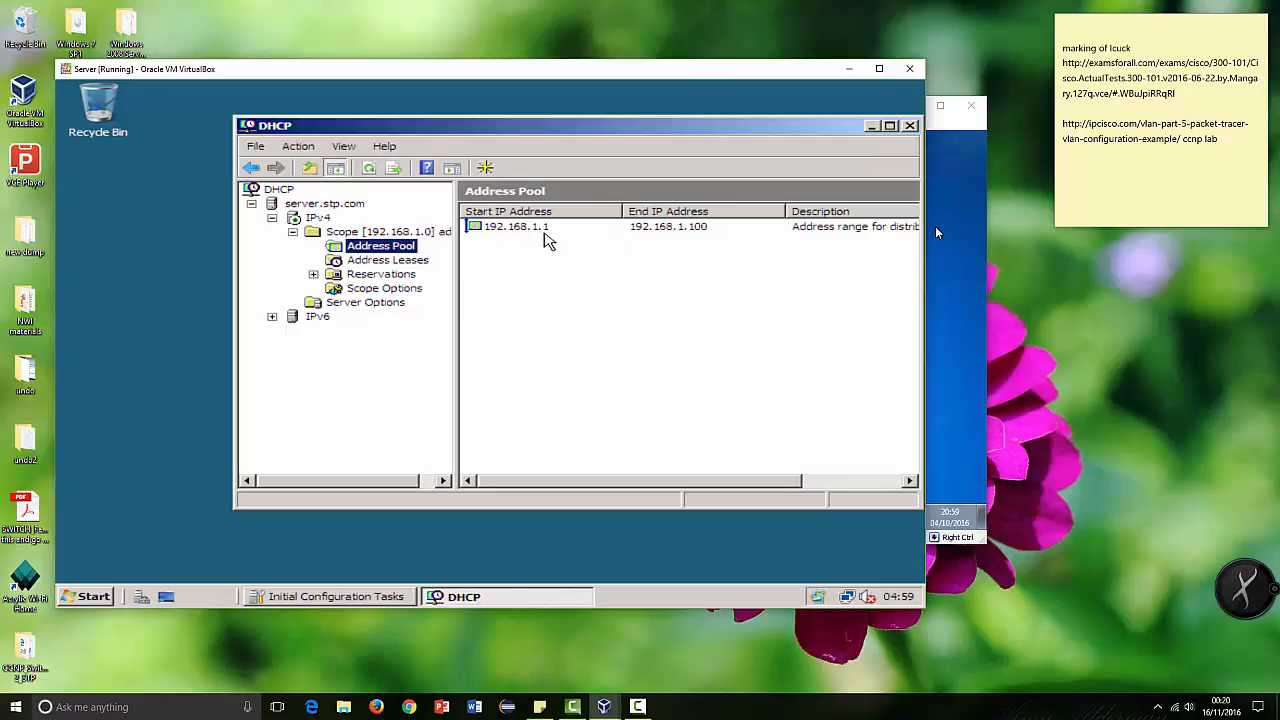
pyautogui.click(420, 261)
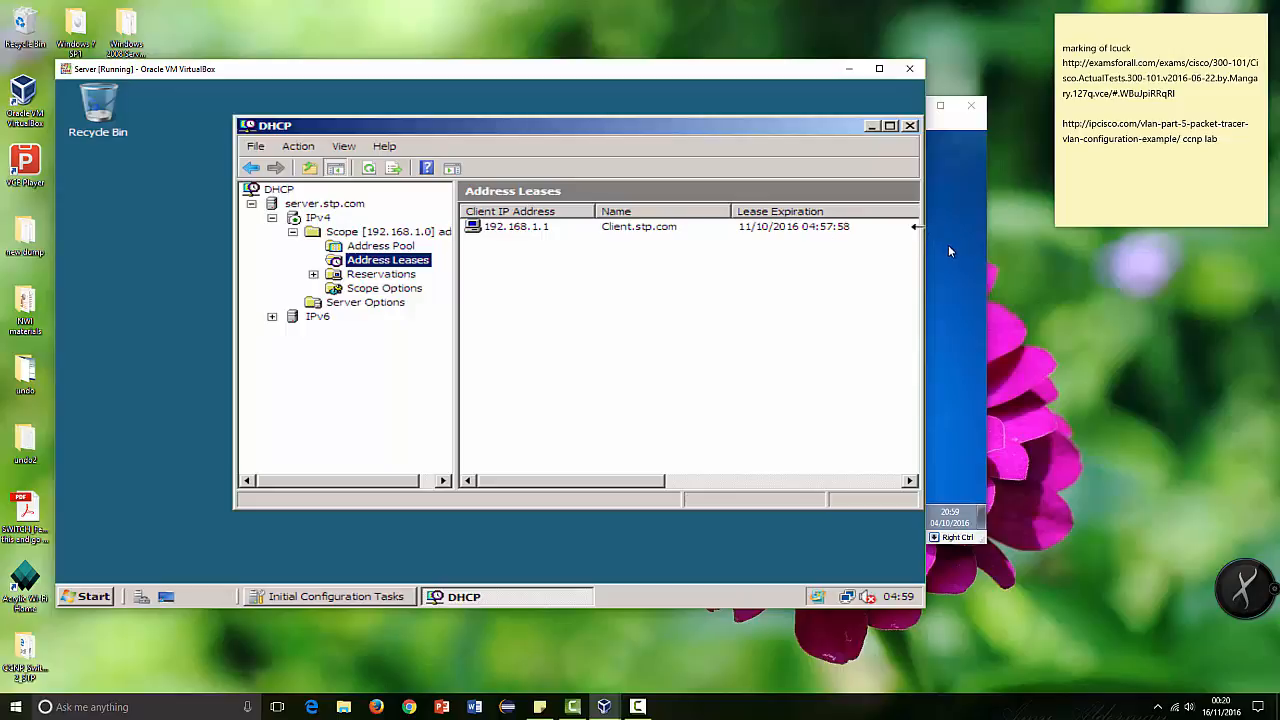
# Step: Switch to the Client virtual machine and run ipconfig in its command prompt to check the assigned IP address
pyautogui.click(950, 251)
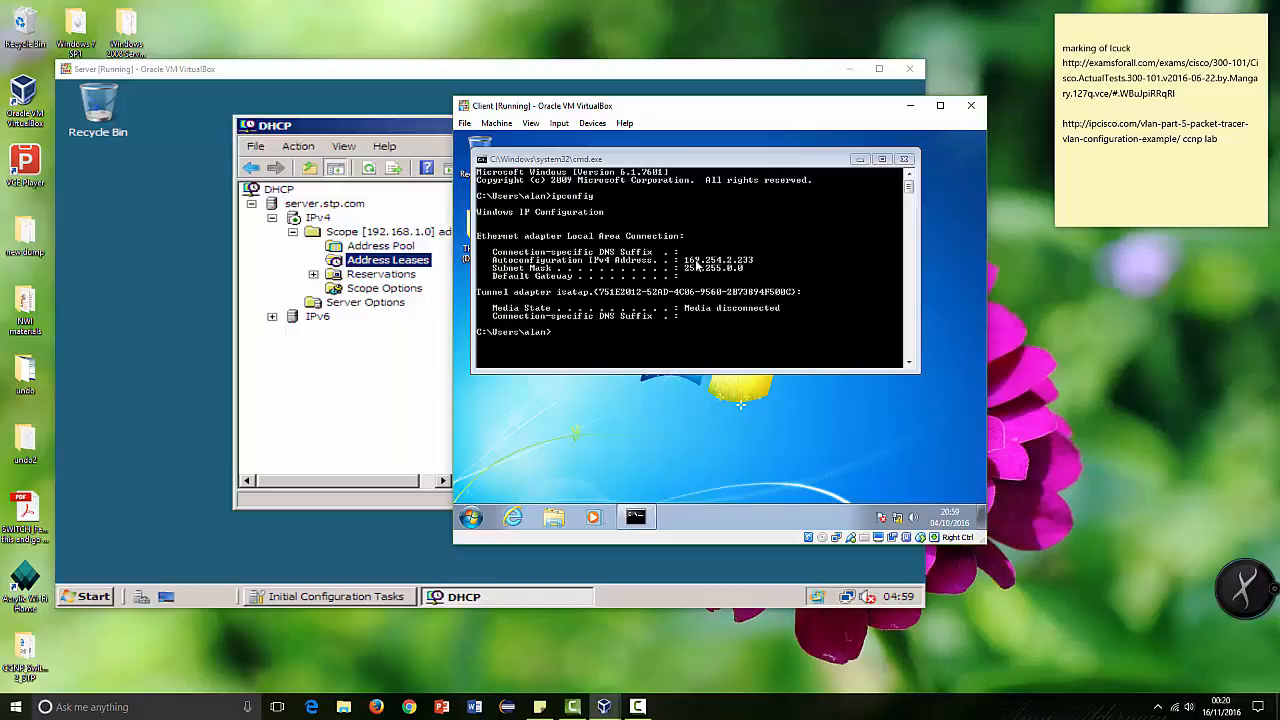
pyautogui.click(568, 336)
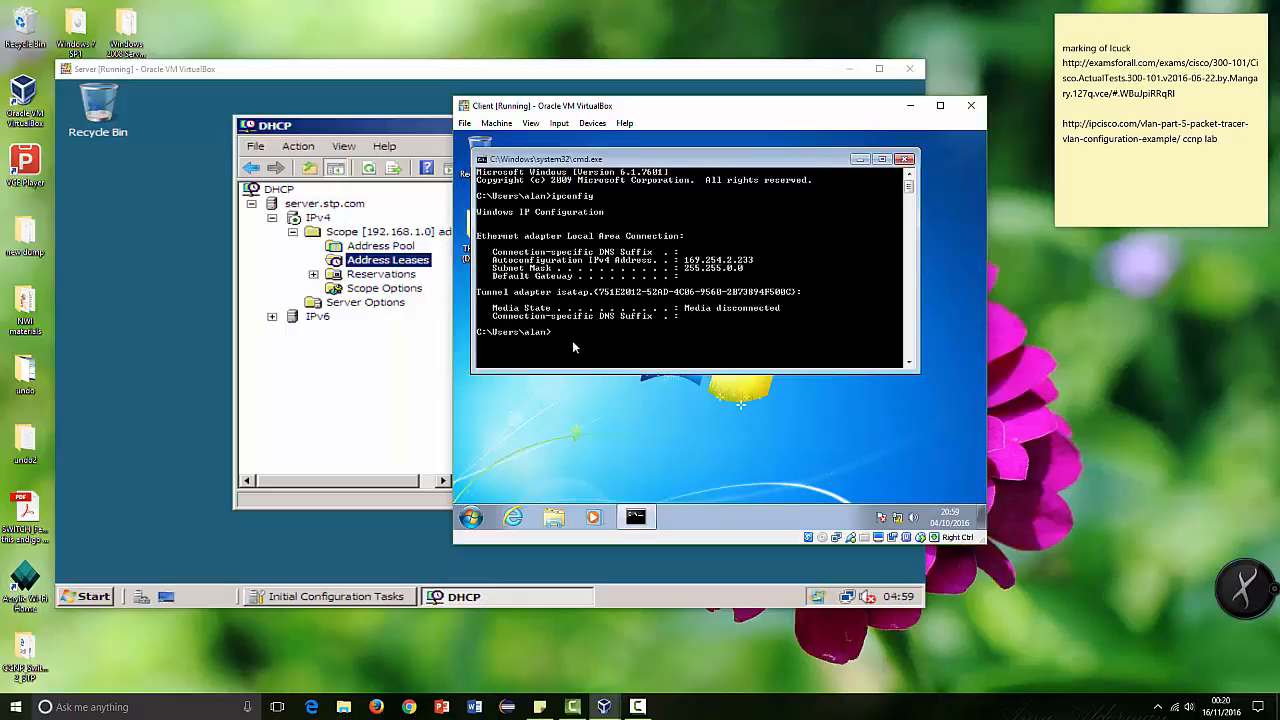
pyautogui.write('ipconfig')
pyautogui.press('Return')
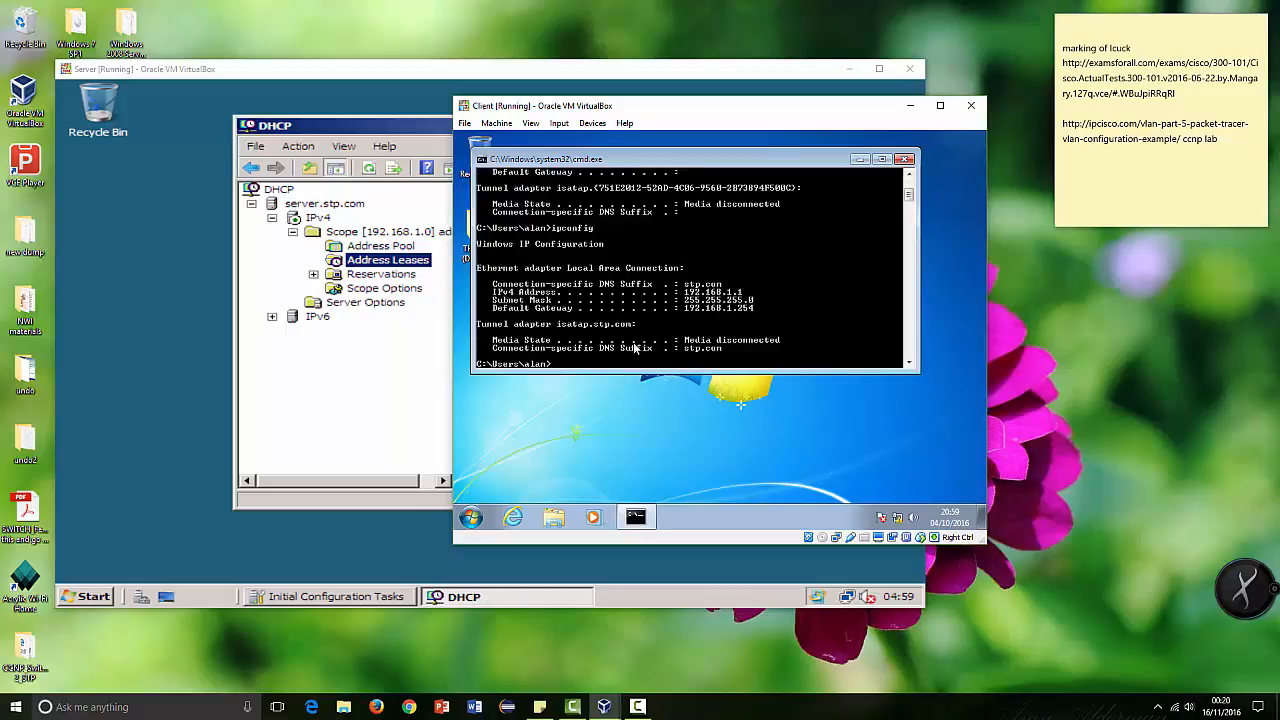